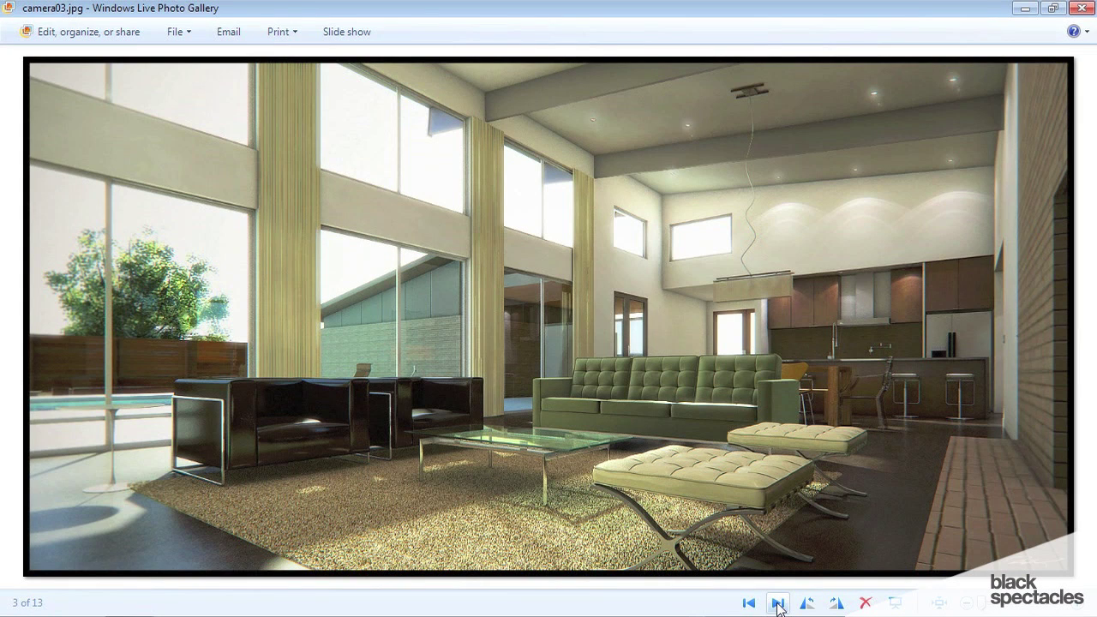
Browse the camera01–camera13 renders, return to camera03.jpg, and close the photo viewer
left_click(778, 603)
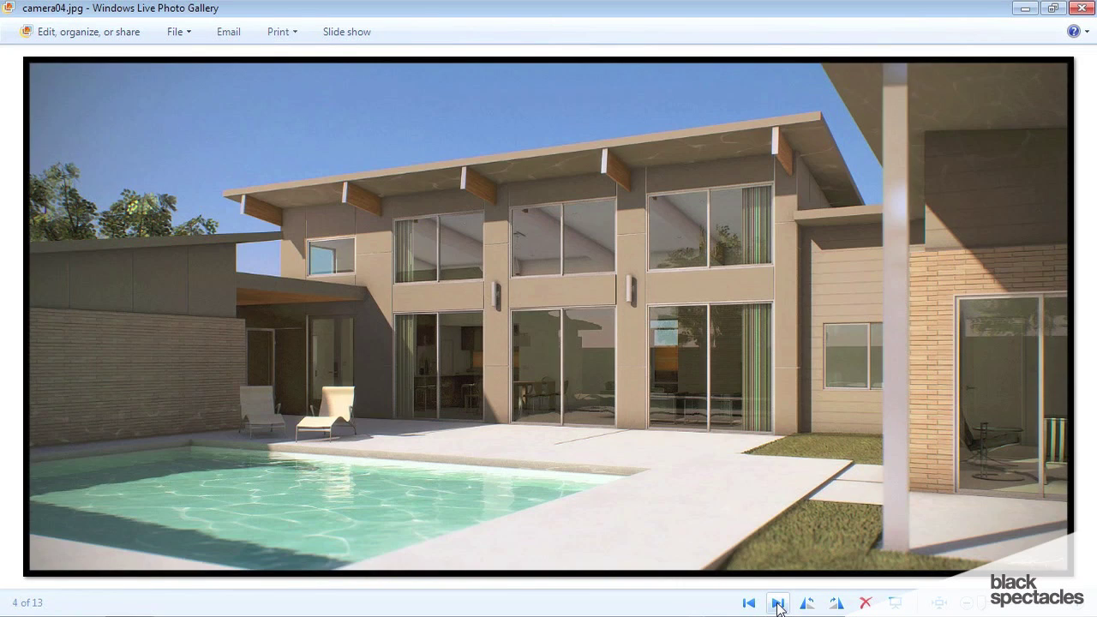
left_click(748, 603)
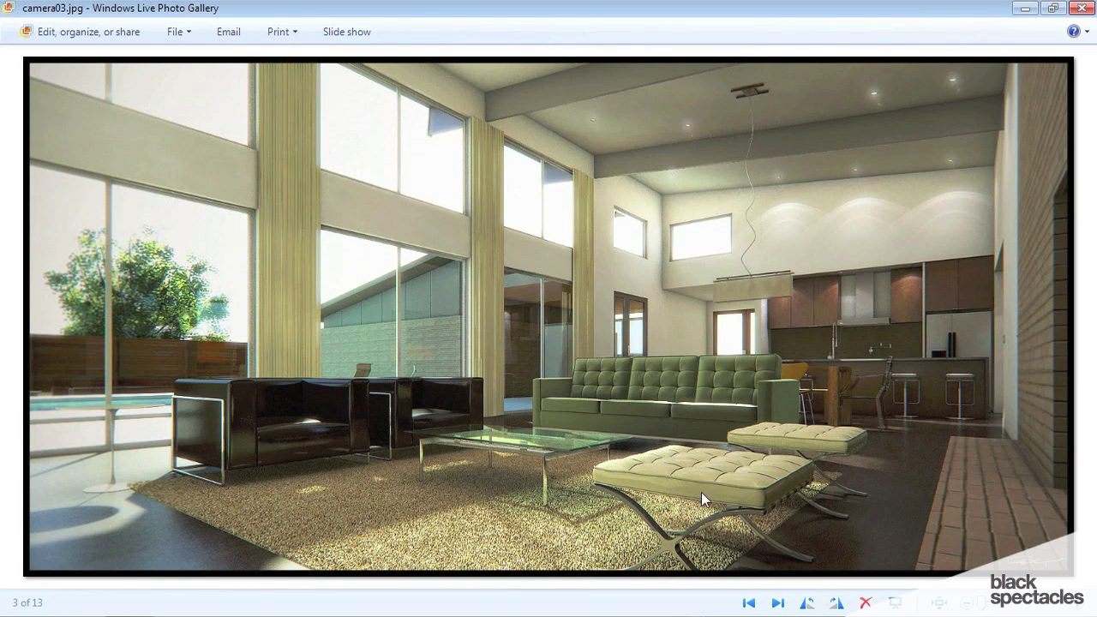
left_click(777, 604)
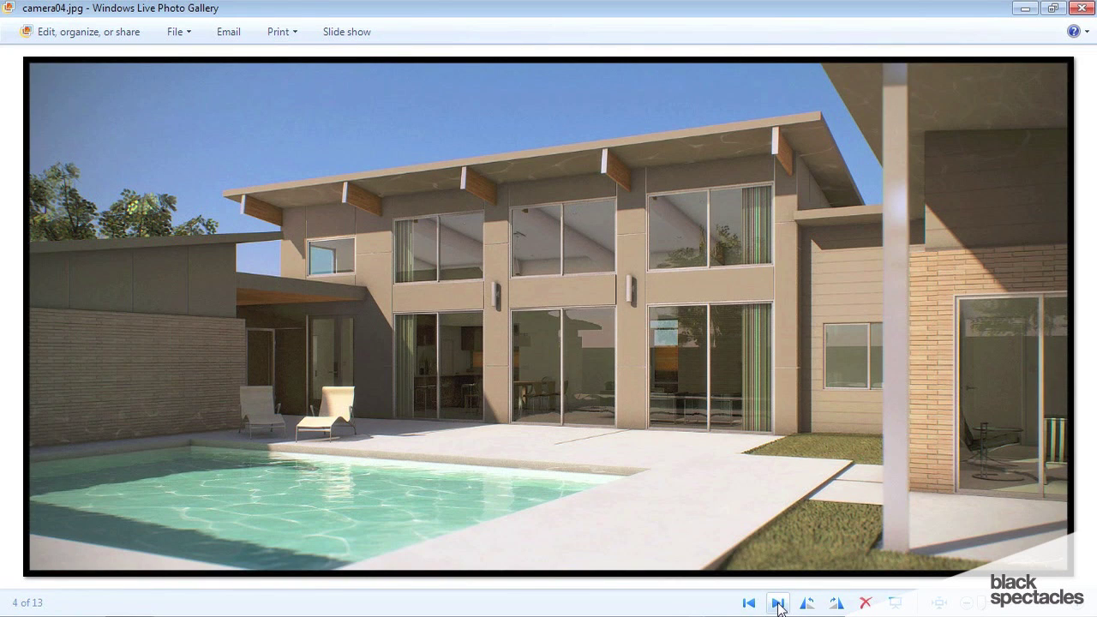
left_click(777, 604)
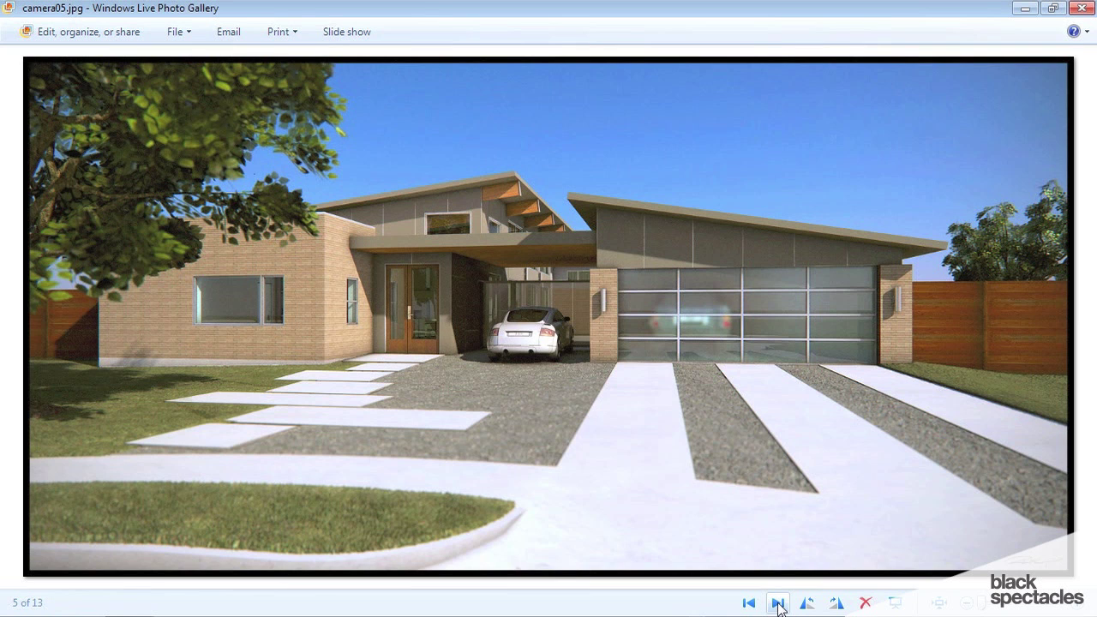
left_click(778, 604)
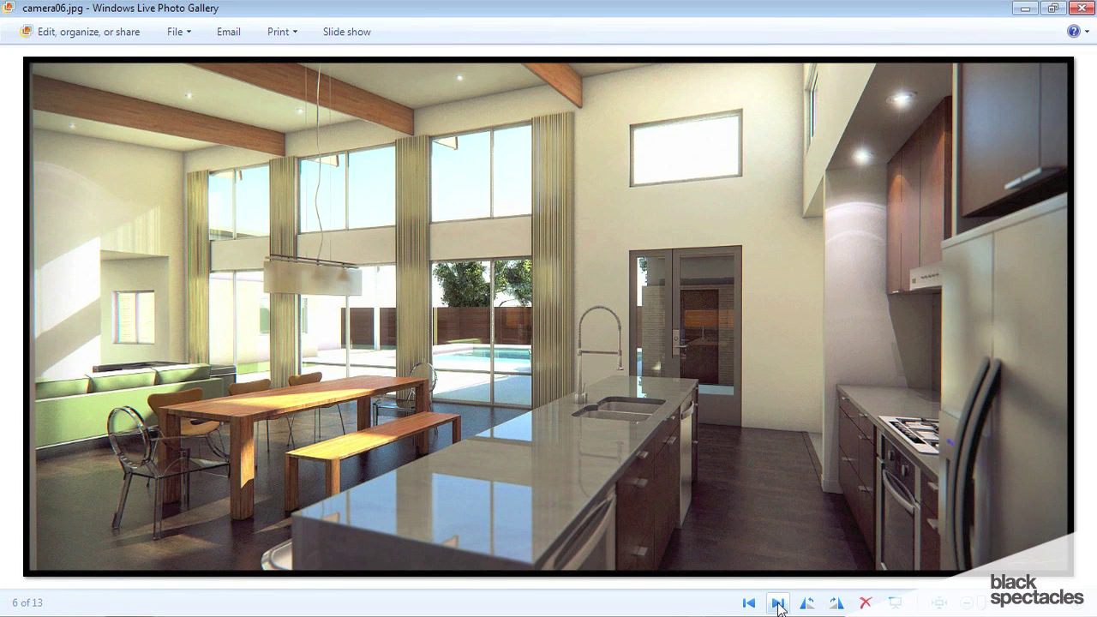
left_click(777, 604)
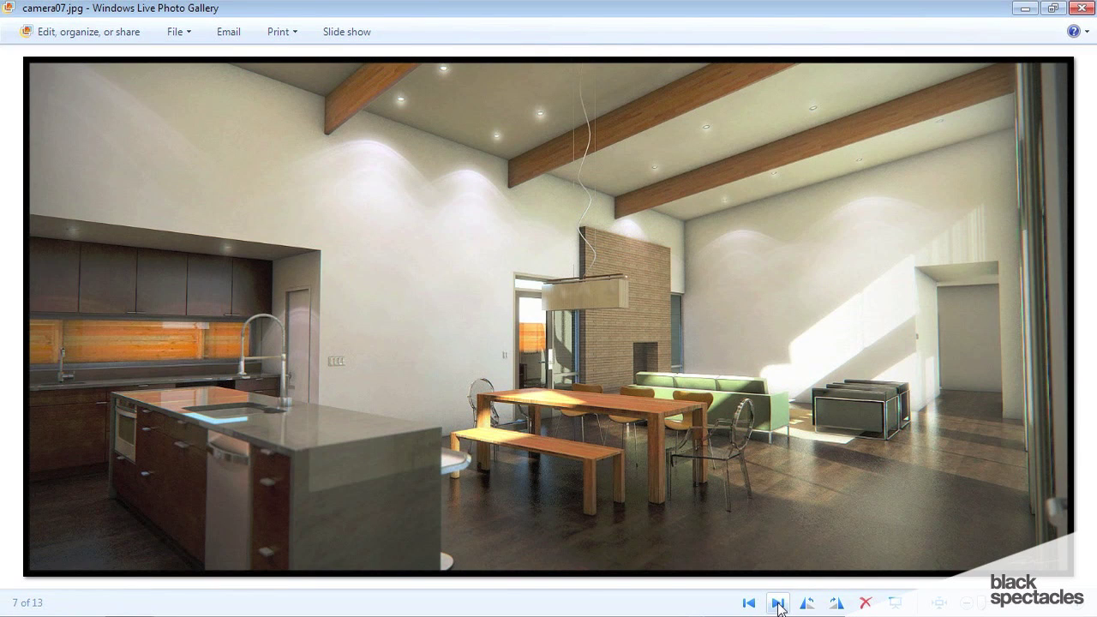
left_click(777, 604)
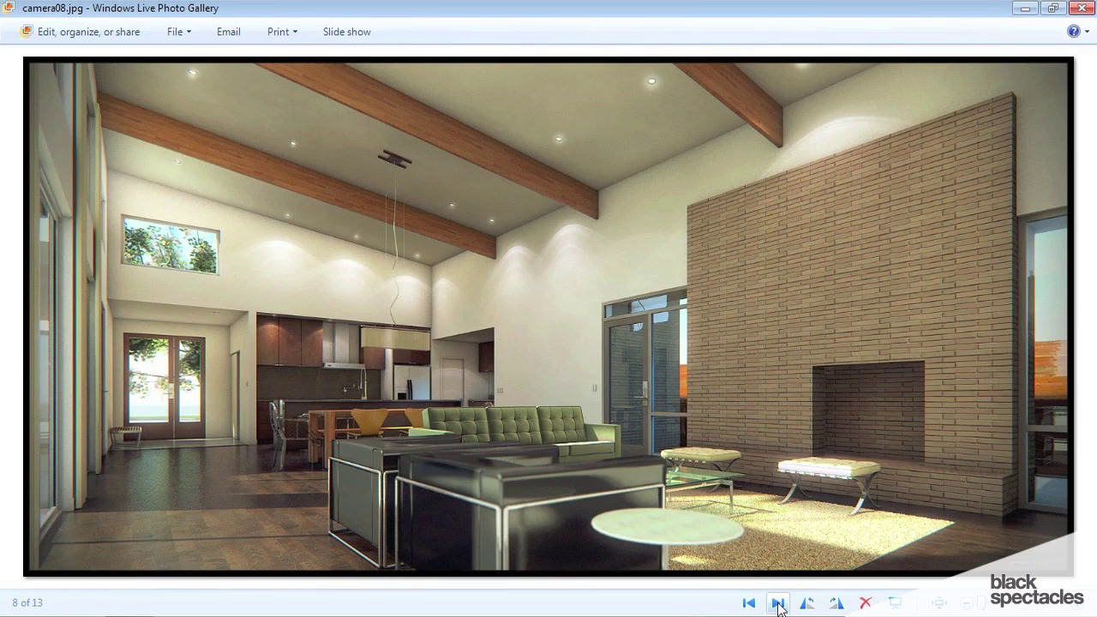
left_click(777, 604)
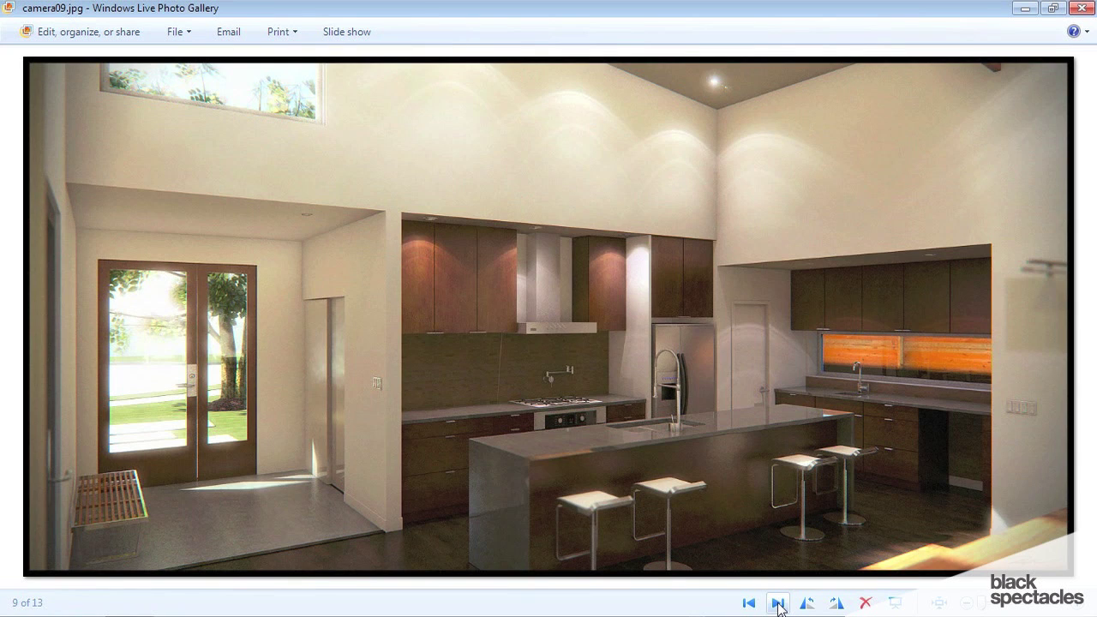
left_click(777, 604)
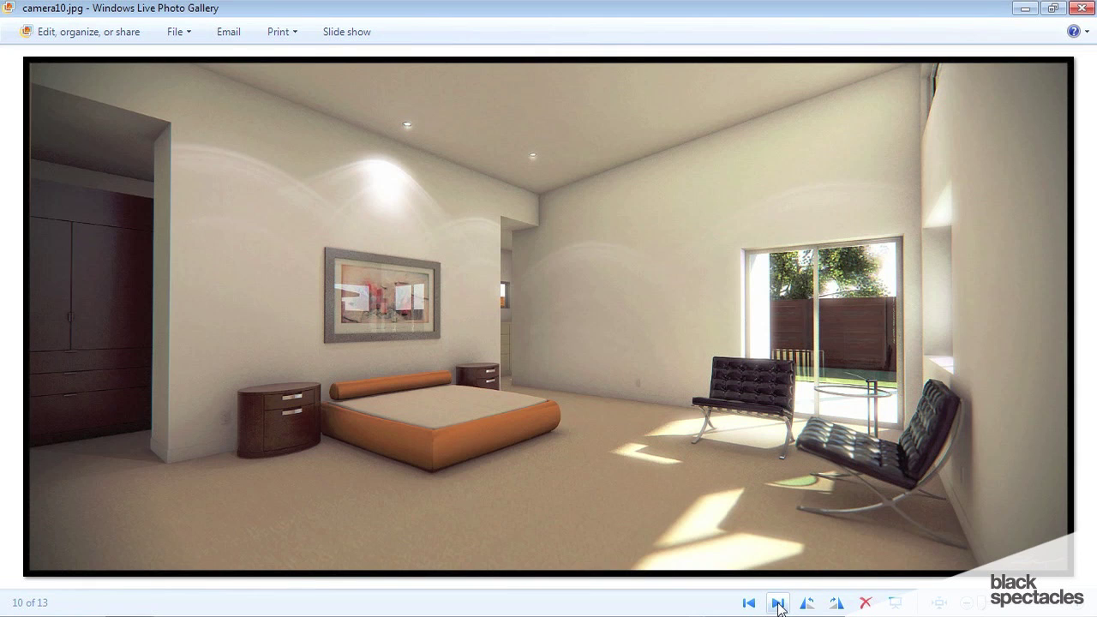
left_click(777, 605)
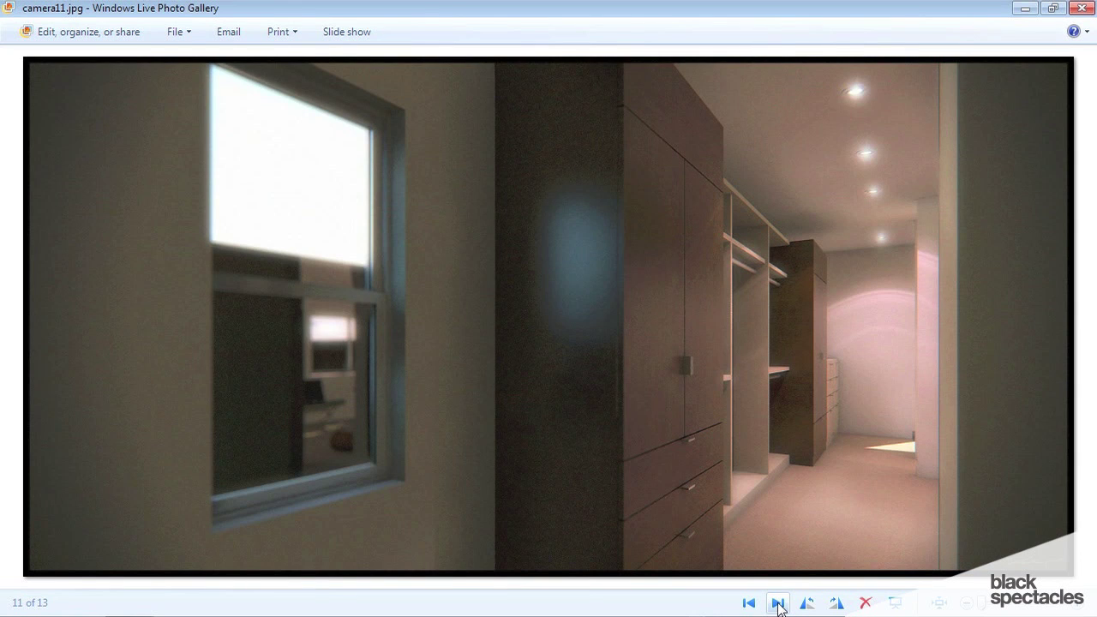
left_click(777, 604)
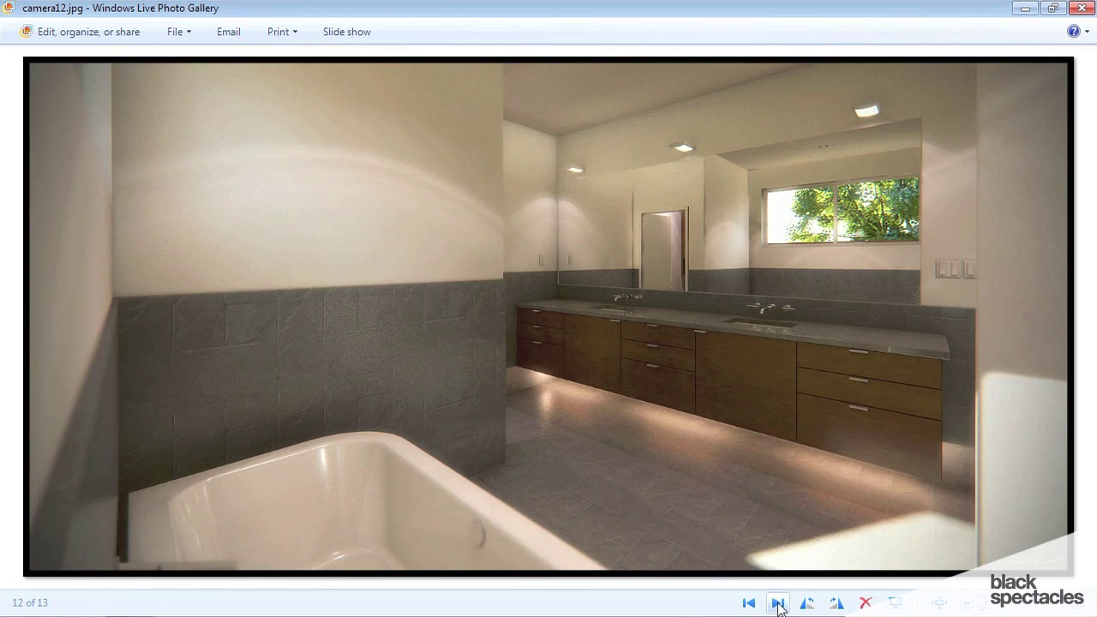
left_click(777, 604)
left_click(777, 604)
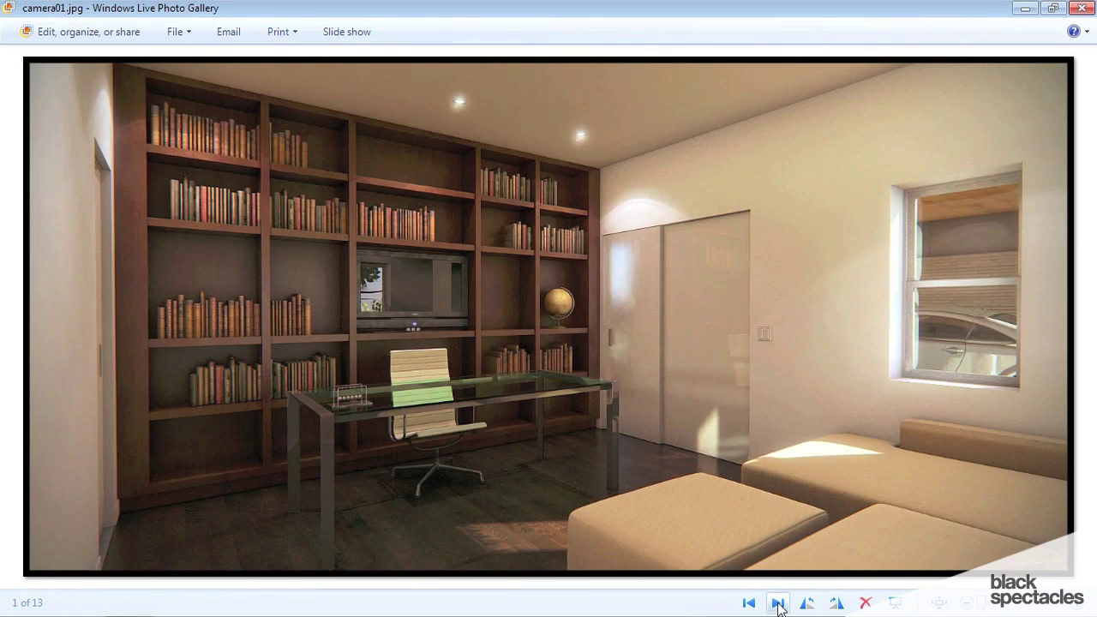
left_click(777, 605)
left_click(777, 604)
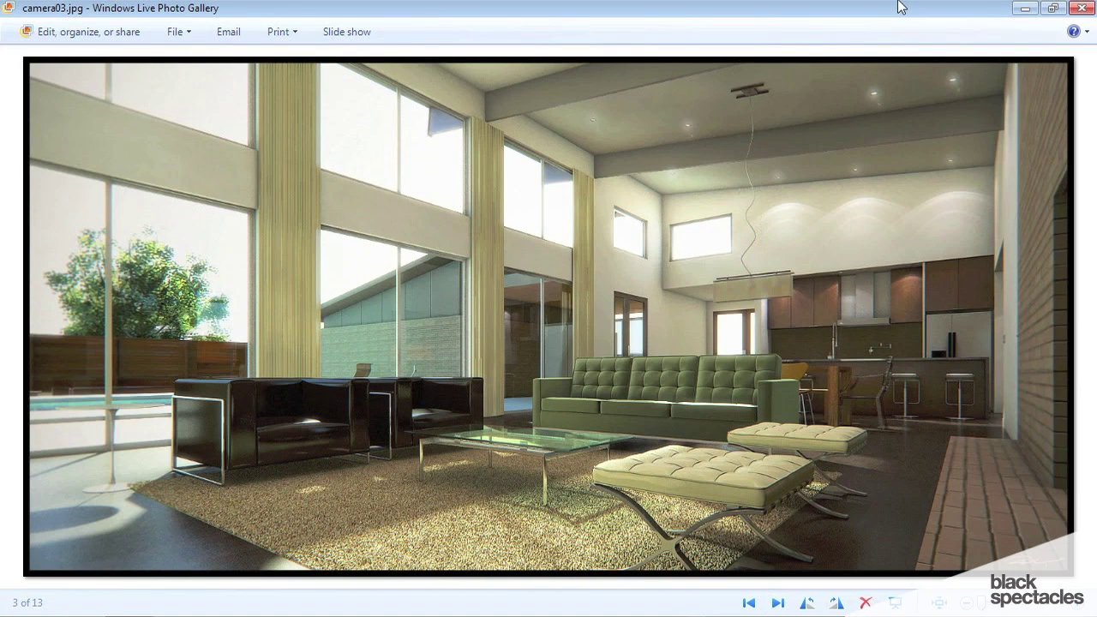
left_click(1081, 8)
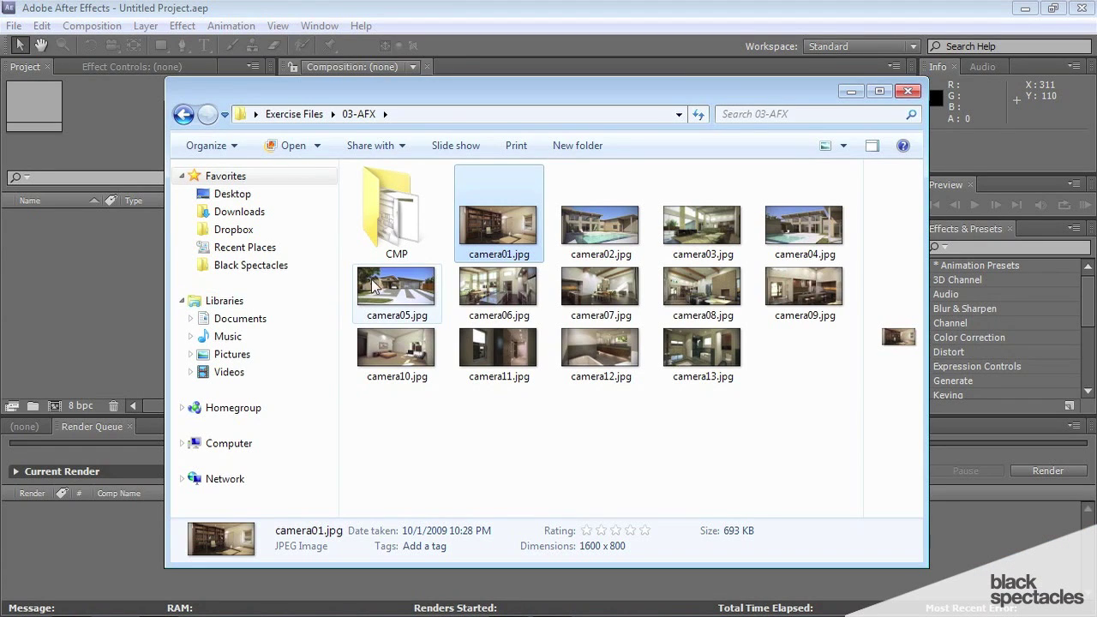
Open cam03_beauty.jpg from the CMP folder, step through all five passes back to beauty, then close
double_click(403, 218)
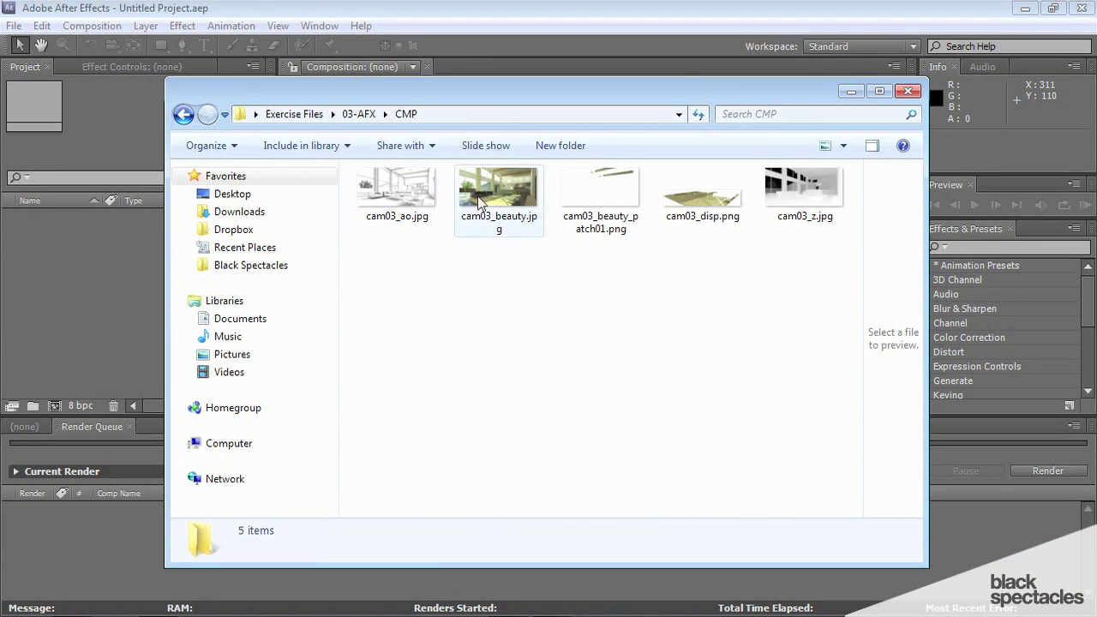
double_click(490, 196)
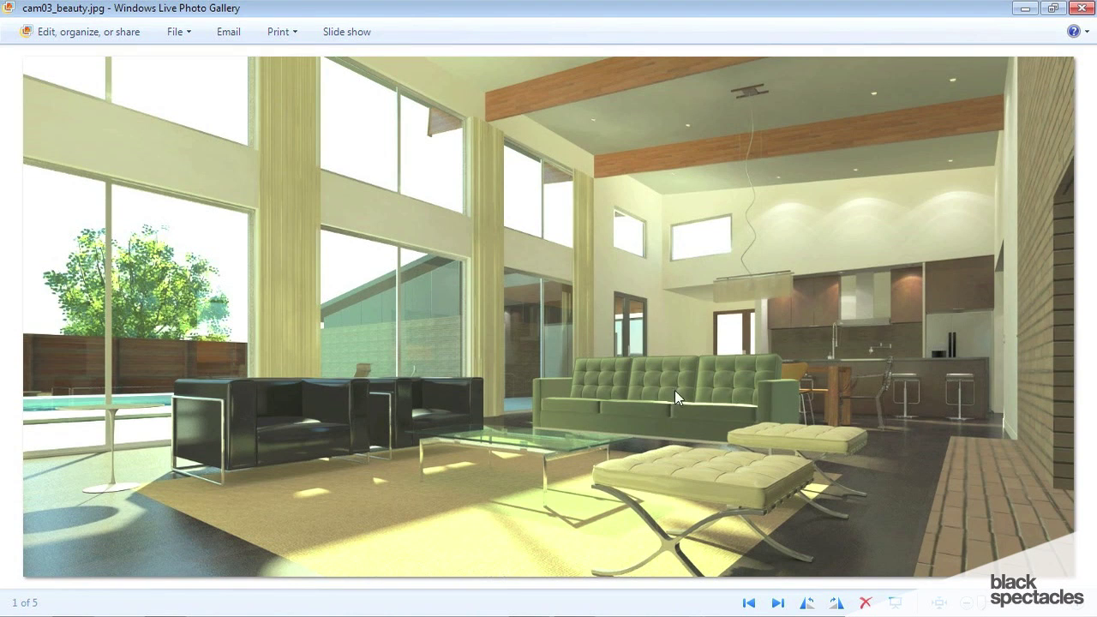
left_click(778, 603)
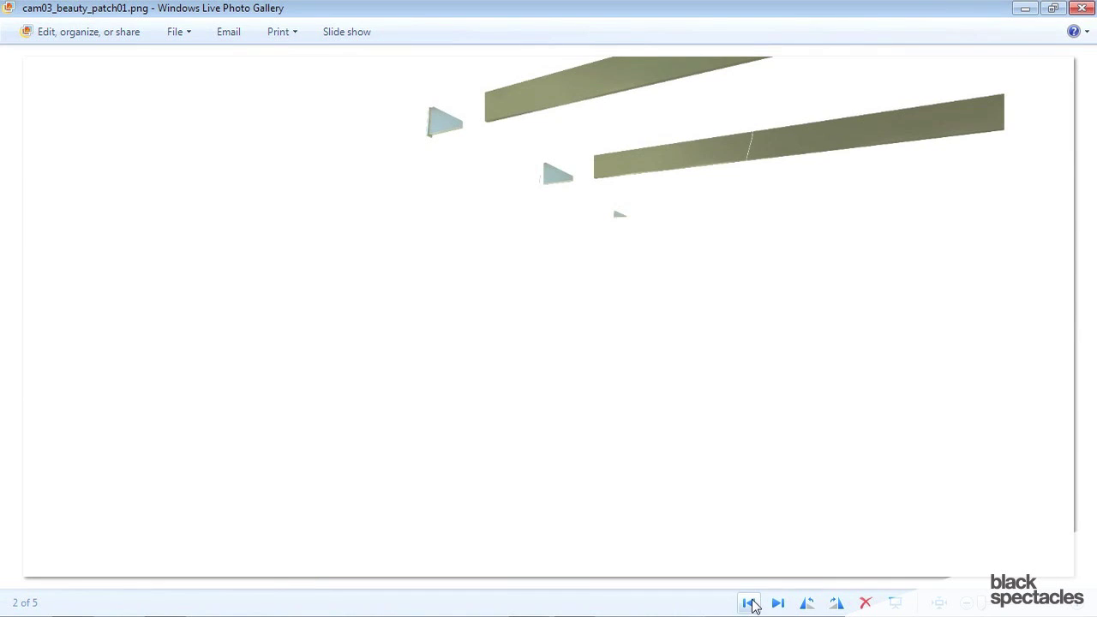
left_click(751, 604)
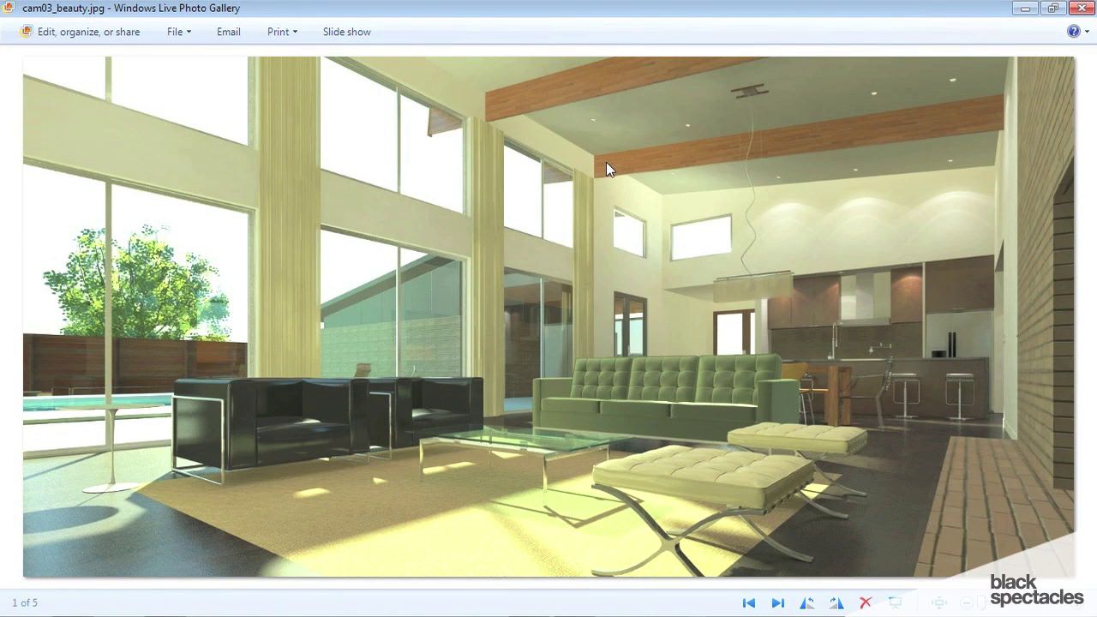
left_click(777, 603)
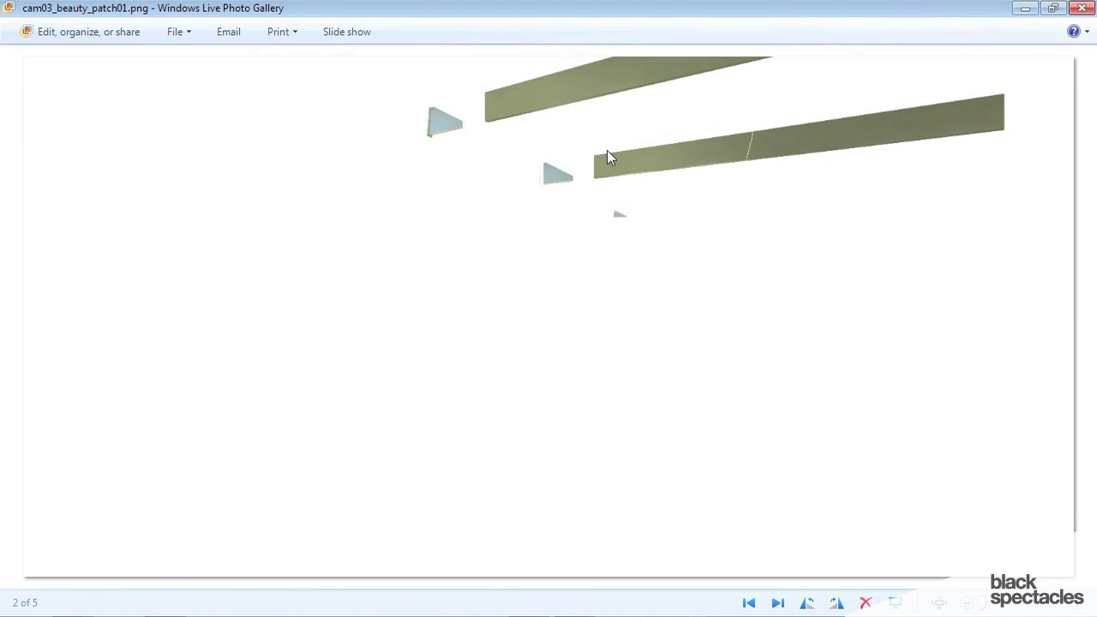
left_click(777, 603)
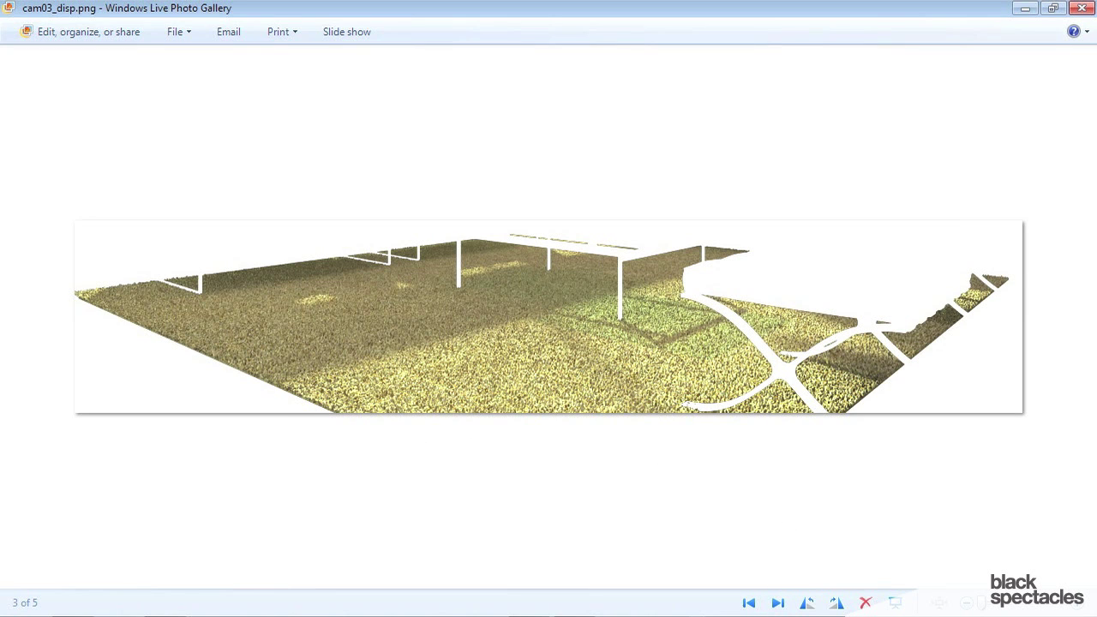
left_click(777, 602)
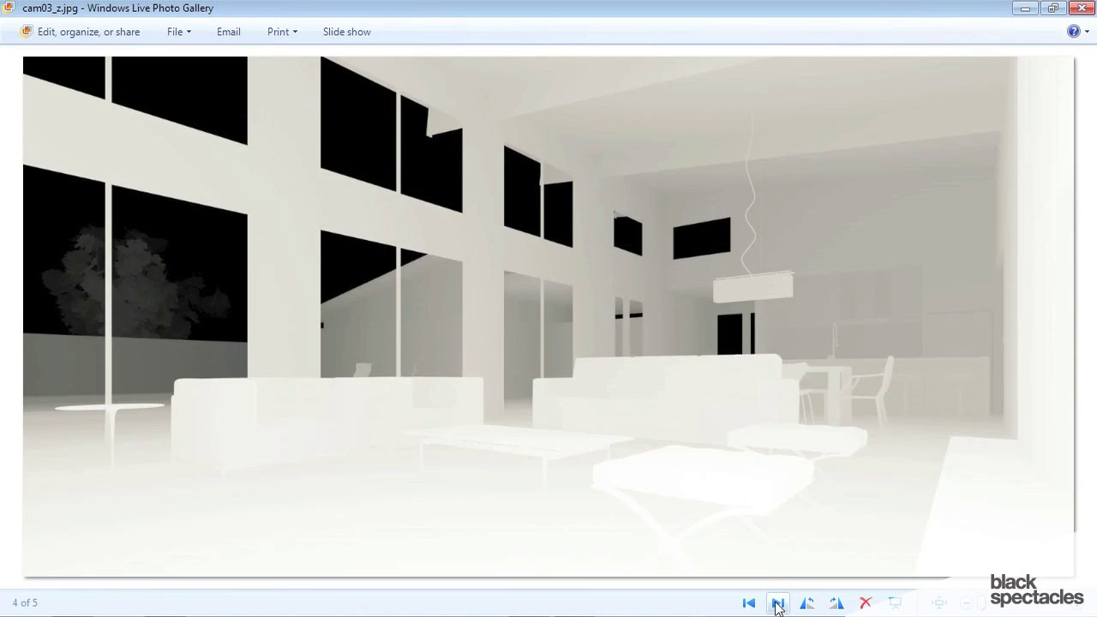
left_click(777, 603)
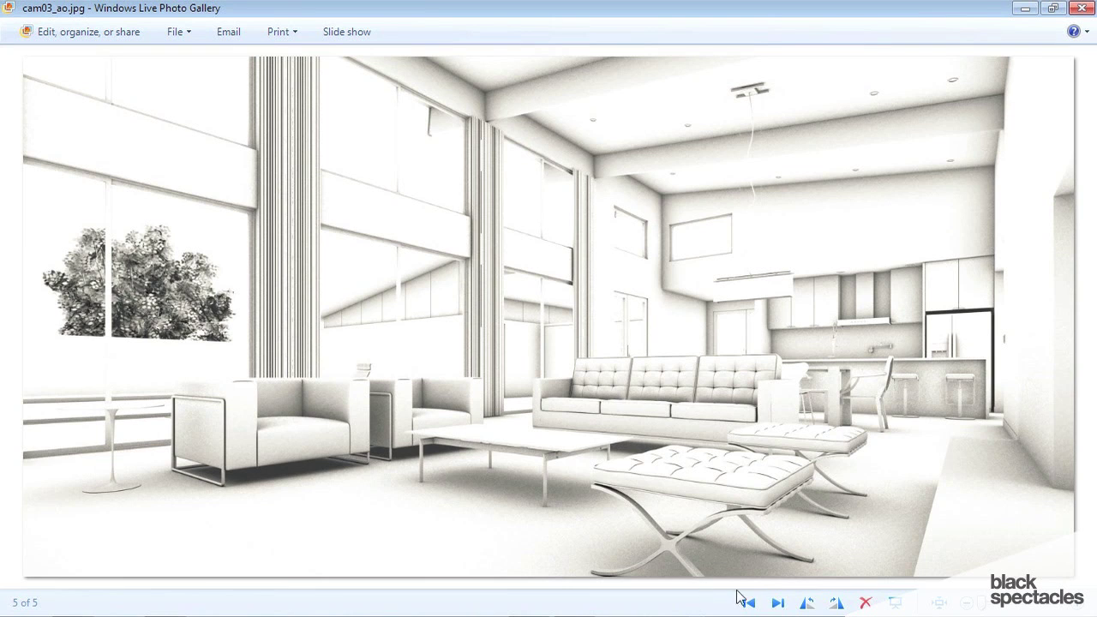
left_click(777, 603)
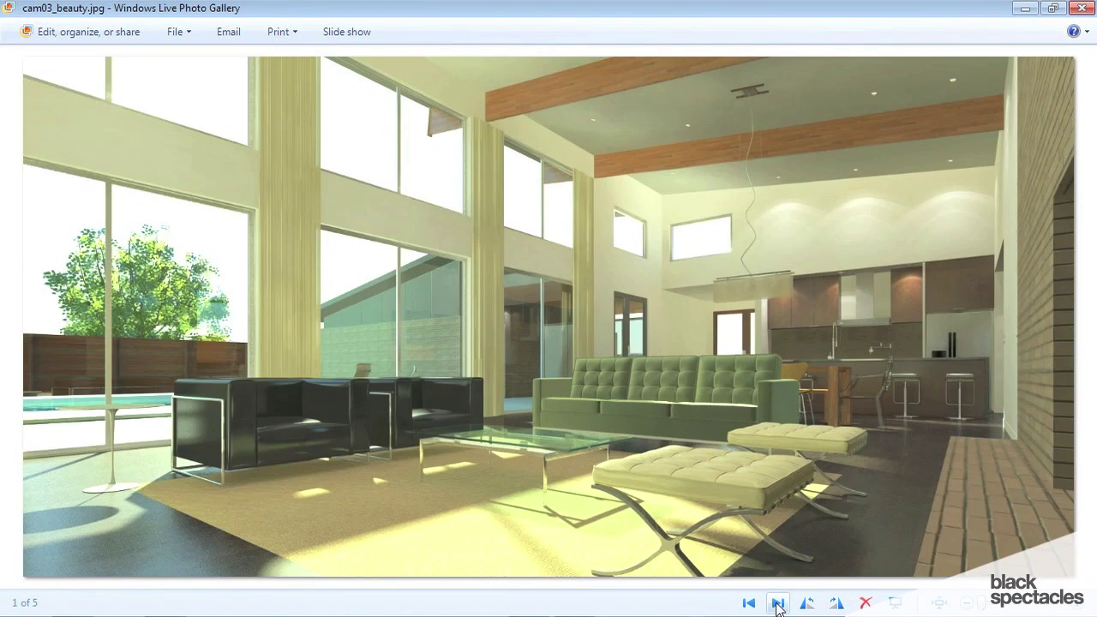
left_click(1081, 7)
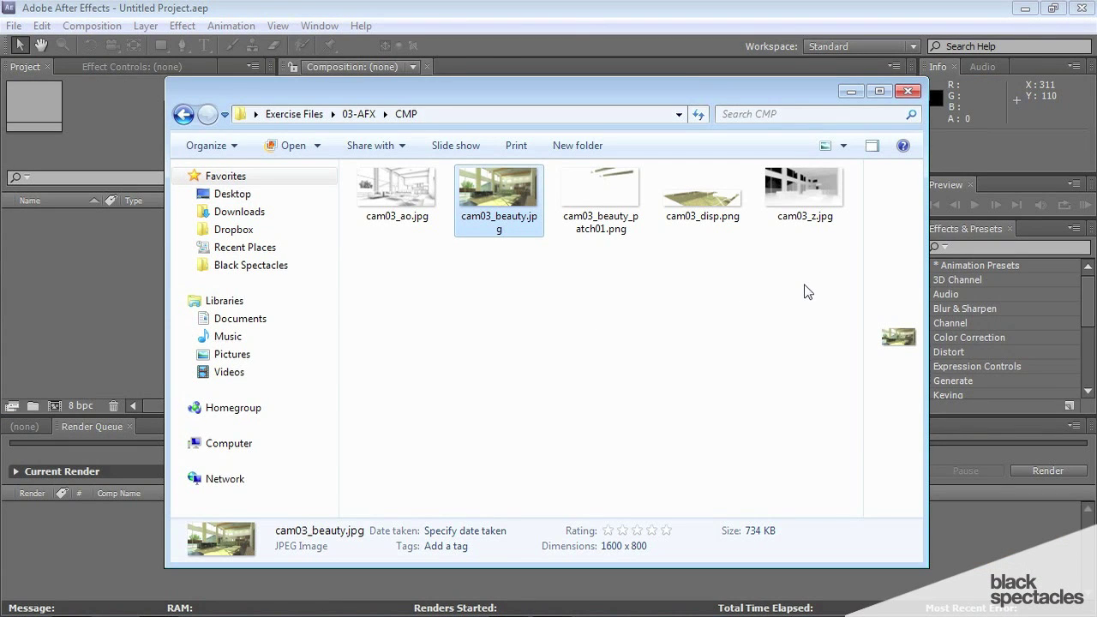
Drag the Appearance brightness slider in After Effects Preferences fully to its darkest setting
left_click(433, 7)
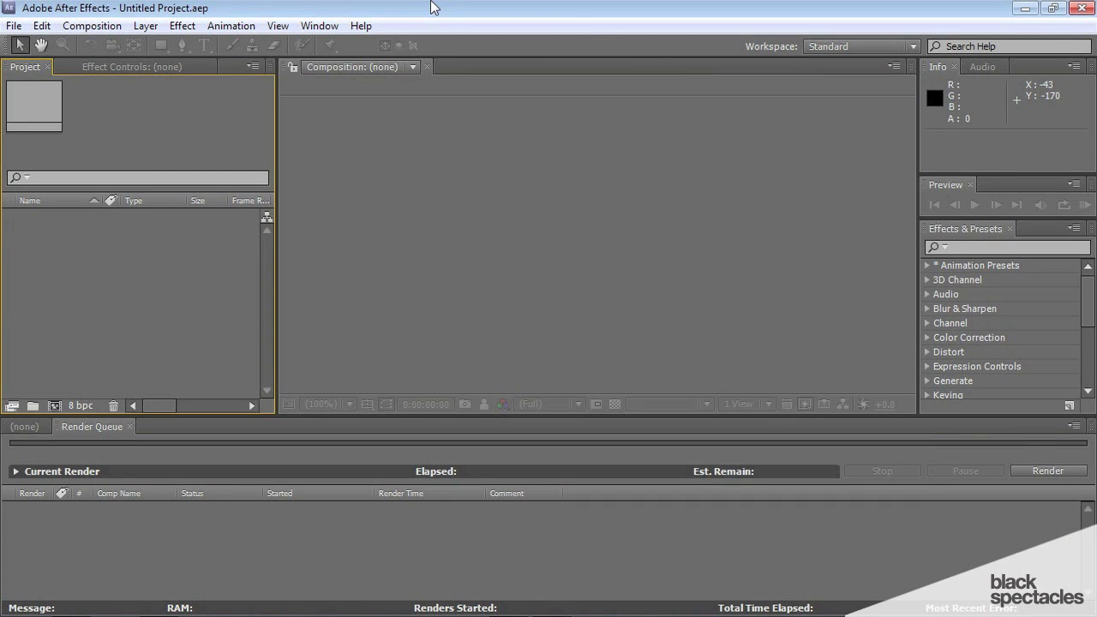
left_click(51, 31)
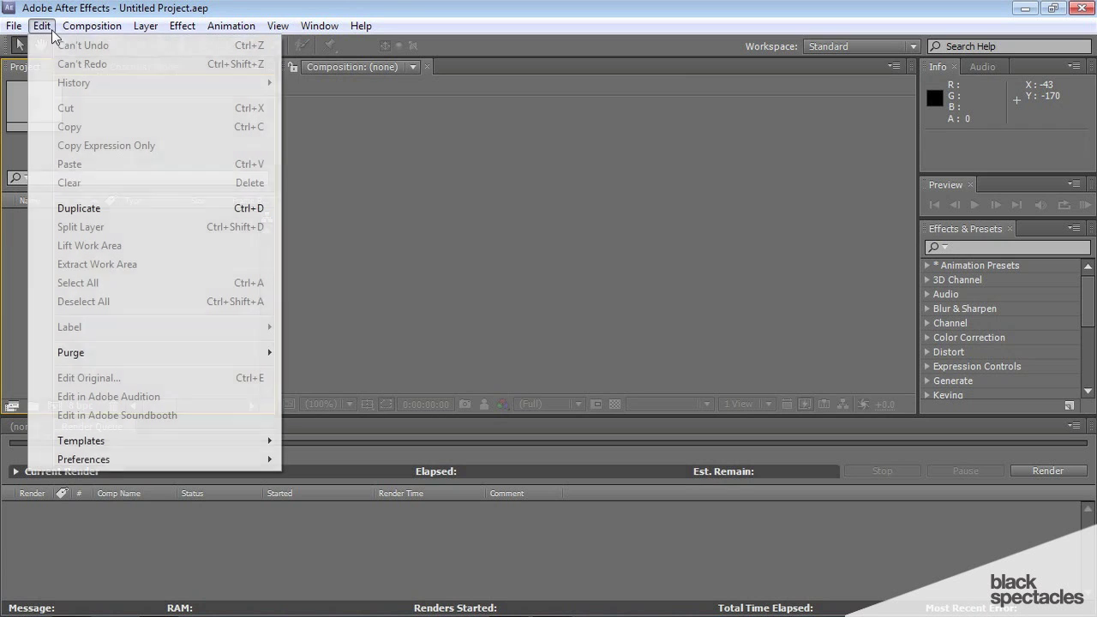
mouse_move(121, 464)
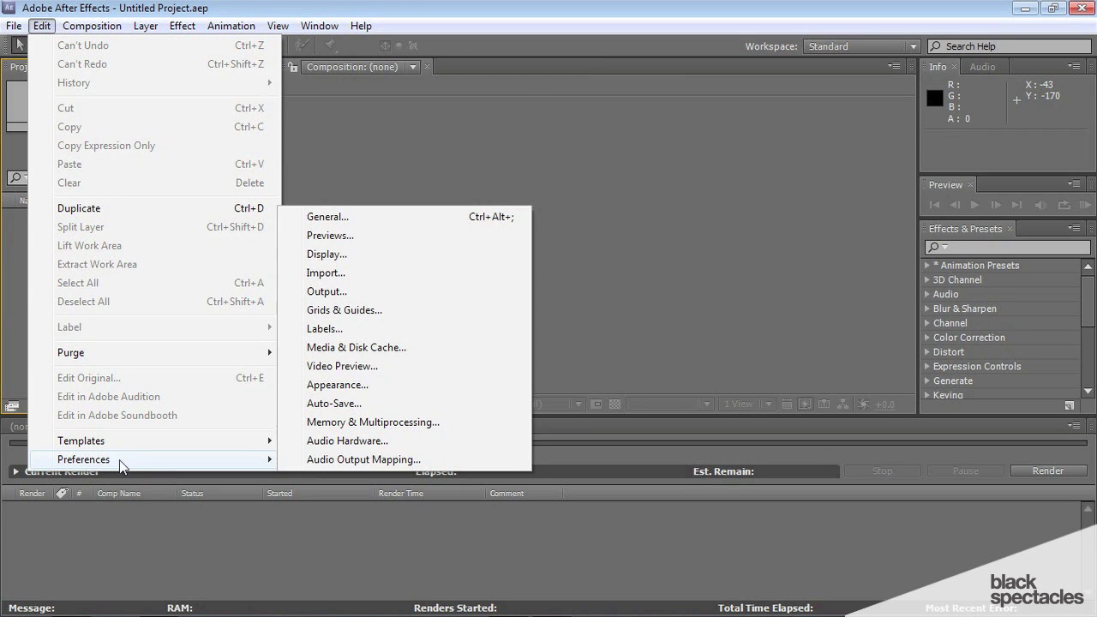
left_click(350, 391)
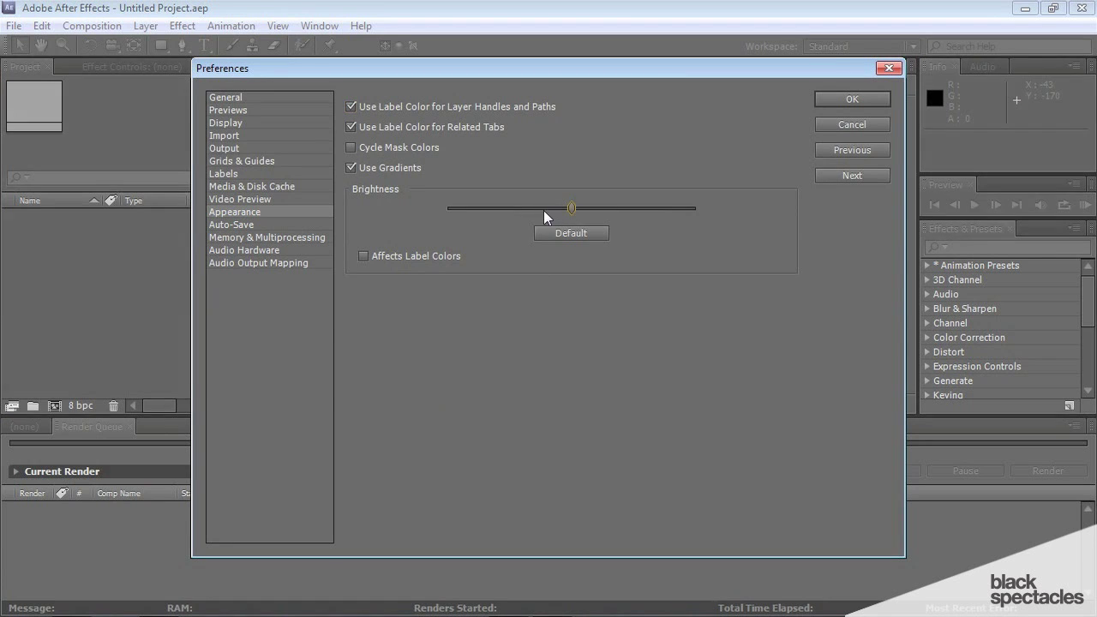
left_click_drag(544, 210, 424, 210)
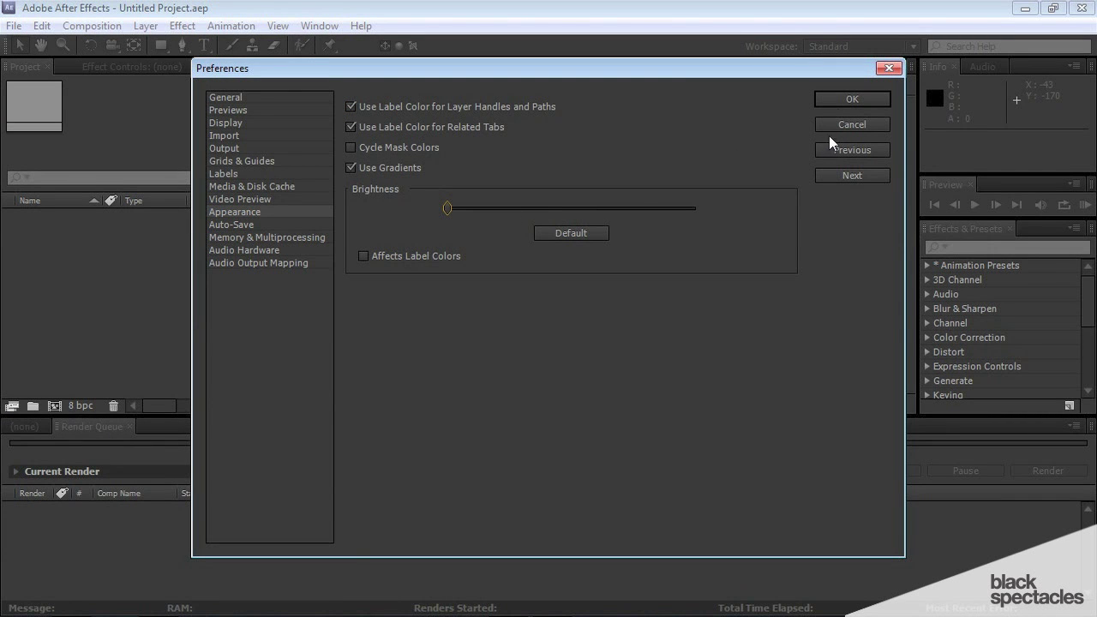
left_click(852, 98)
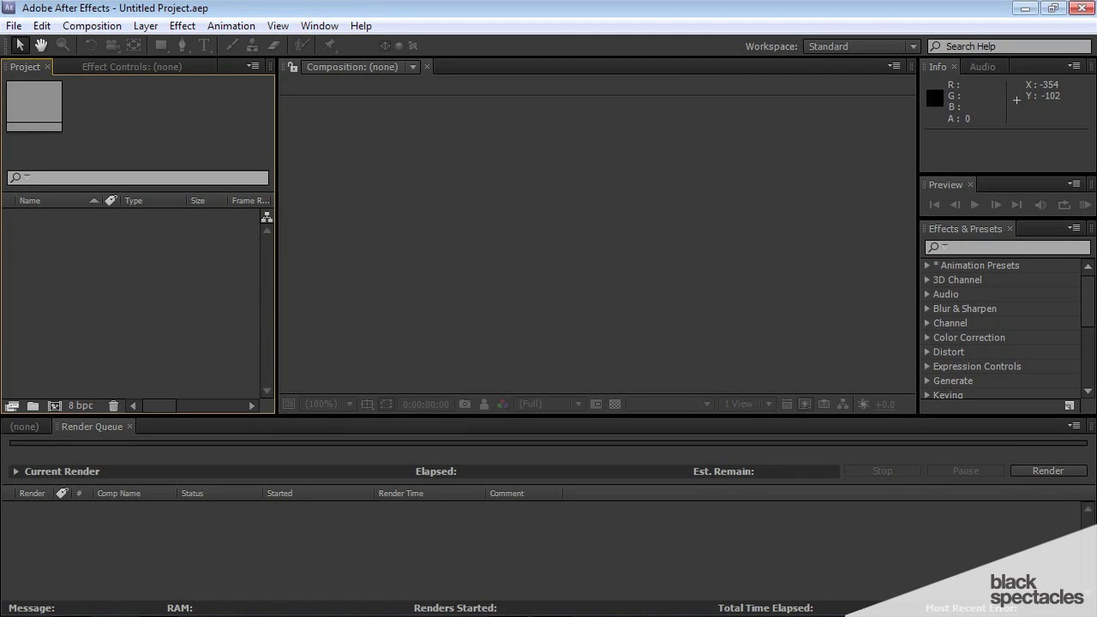
Import all five cam03 passes from the CMP folder, widen the Name column, and show the Timeline
key("alt+Tab")
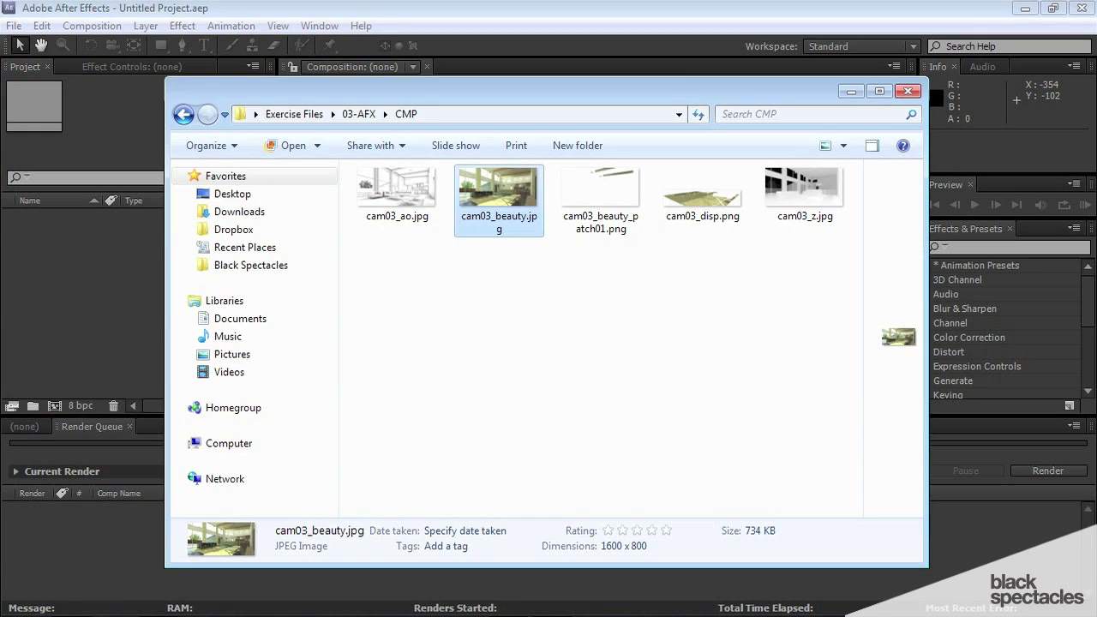
left_click(821, 261)
left_click_drag(821, 260, 110, 289)
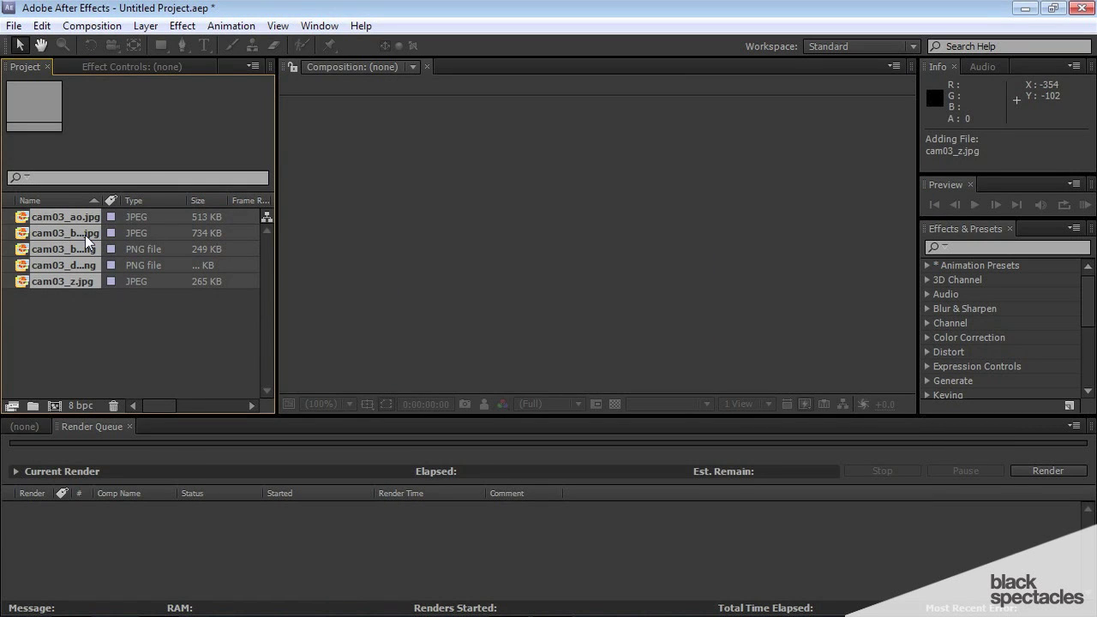
left_click(88, 307)
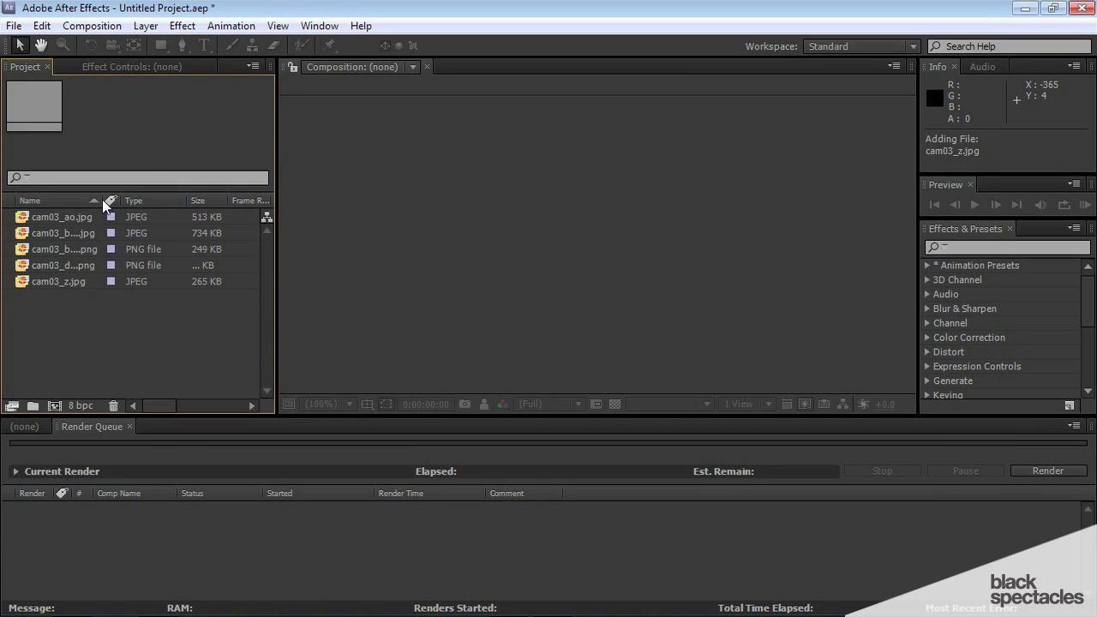
left_click_drag(103, 201, 163, 200)
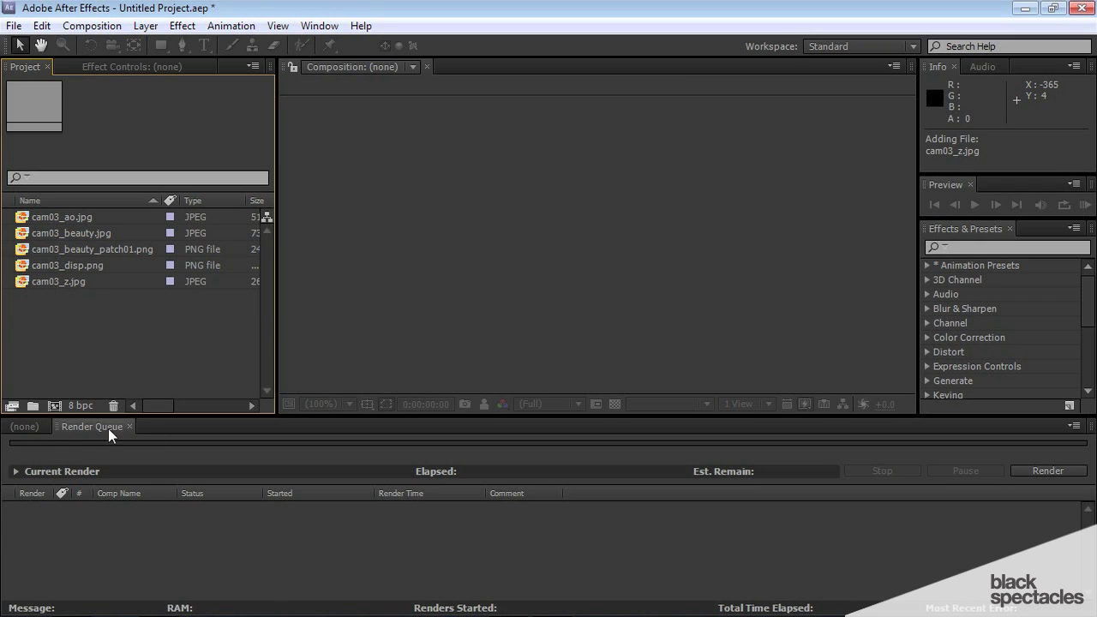
left_click(44, 425)
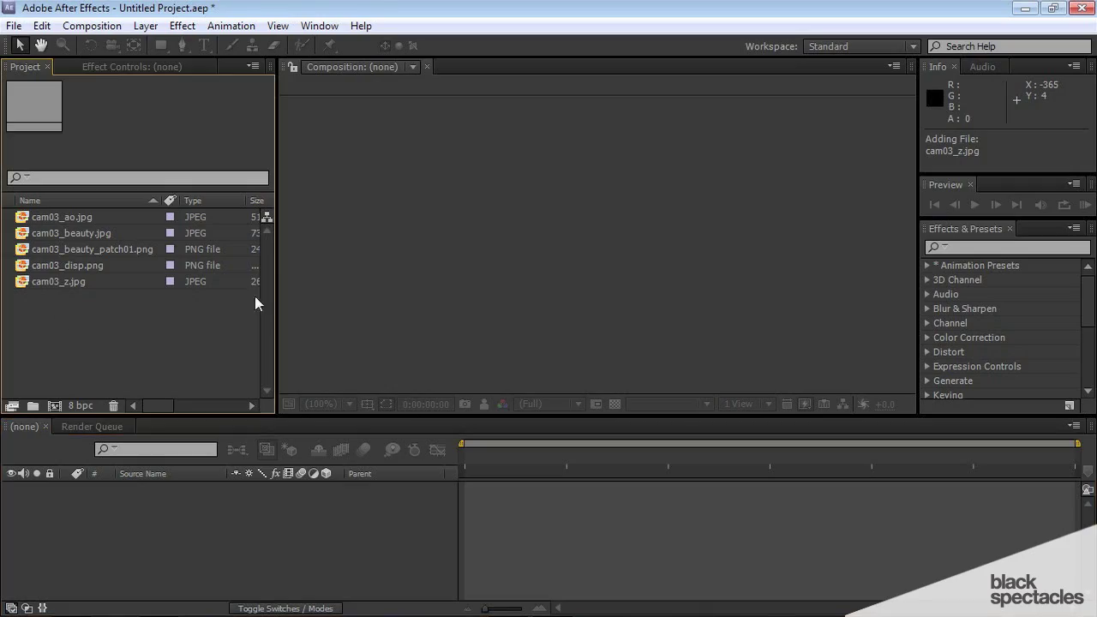
Create the cam03_beauty comp from cam03_beauty.jpg and select cam03_ao.jpg in the Project panel
left_click_drag(75, 239, 120, 513)
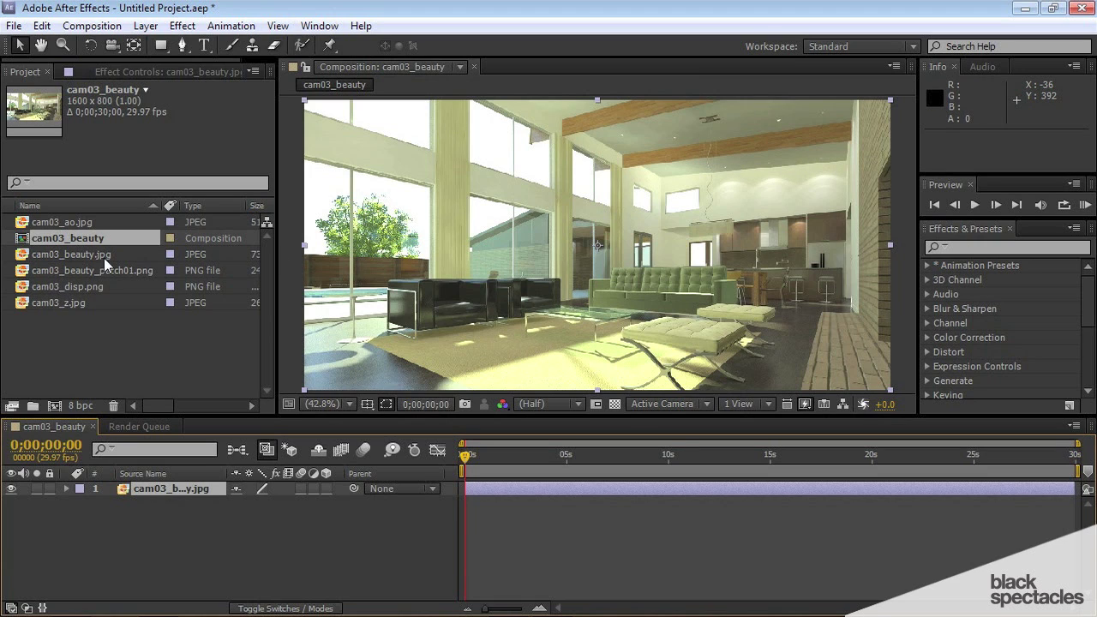
left_click(72, 223, "ctrl")
Place cam03_ao.jpg as layer 1 above the beauty layer in the cam03_beauty timeline
left_click_drag(72, 223, 151, 490)
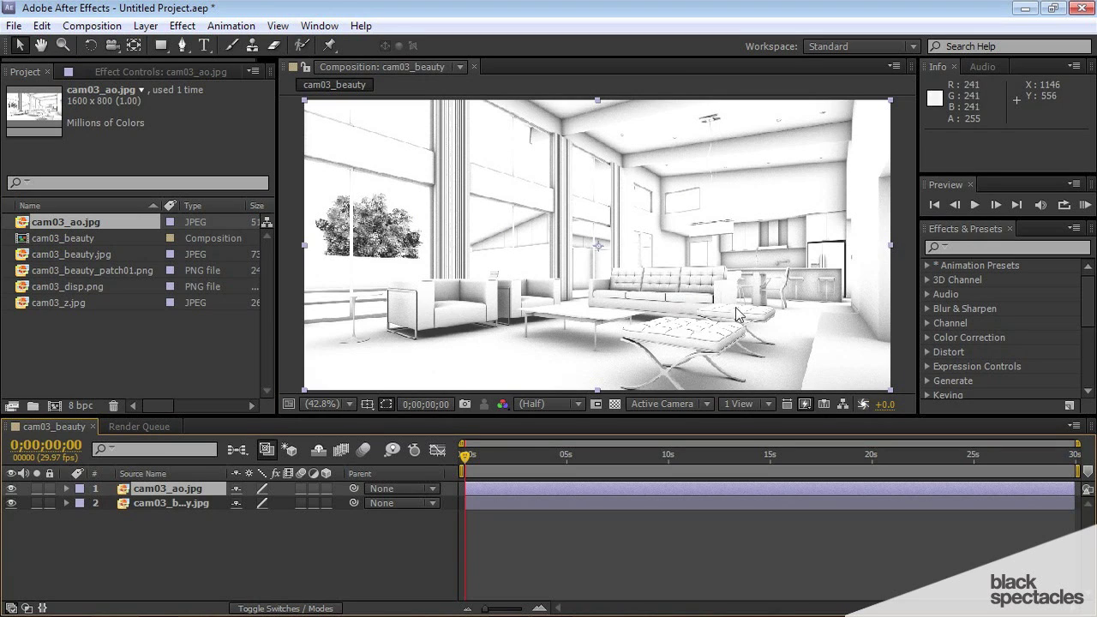
left_click(498, 488)
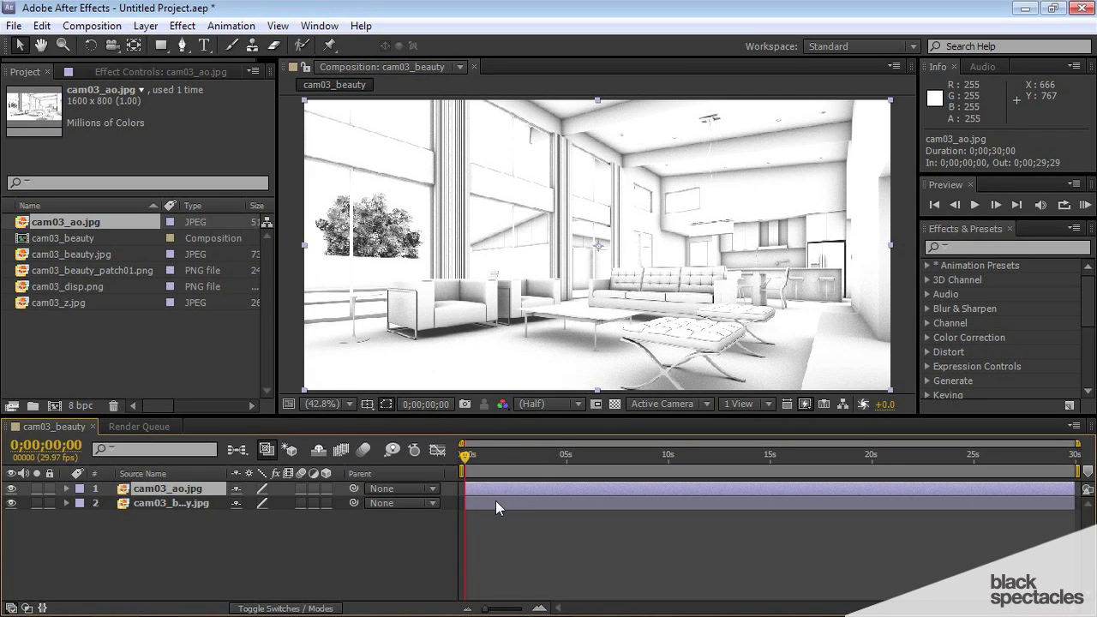
left_click(495, 501)
left_click(514, 488)
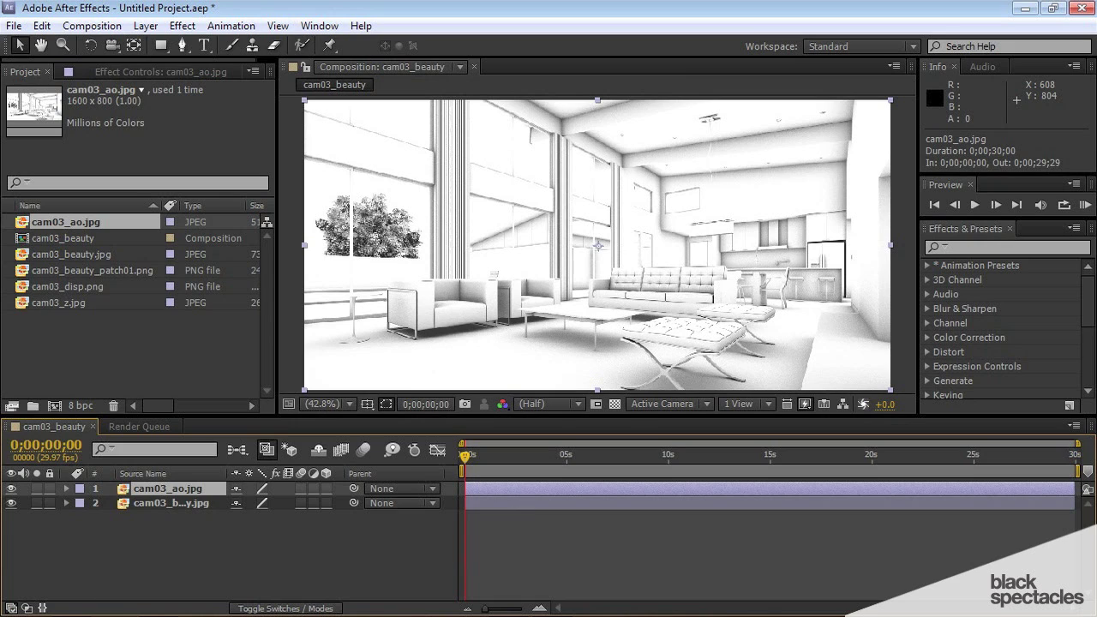
Reveal the Mode column and set the cam03_ao.jpg layer's blend mode to Multiply
left_click(12, 608)
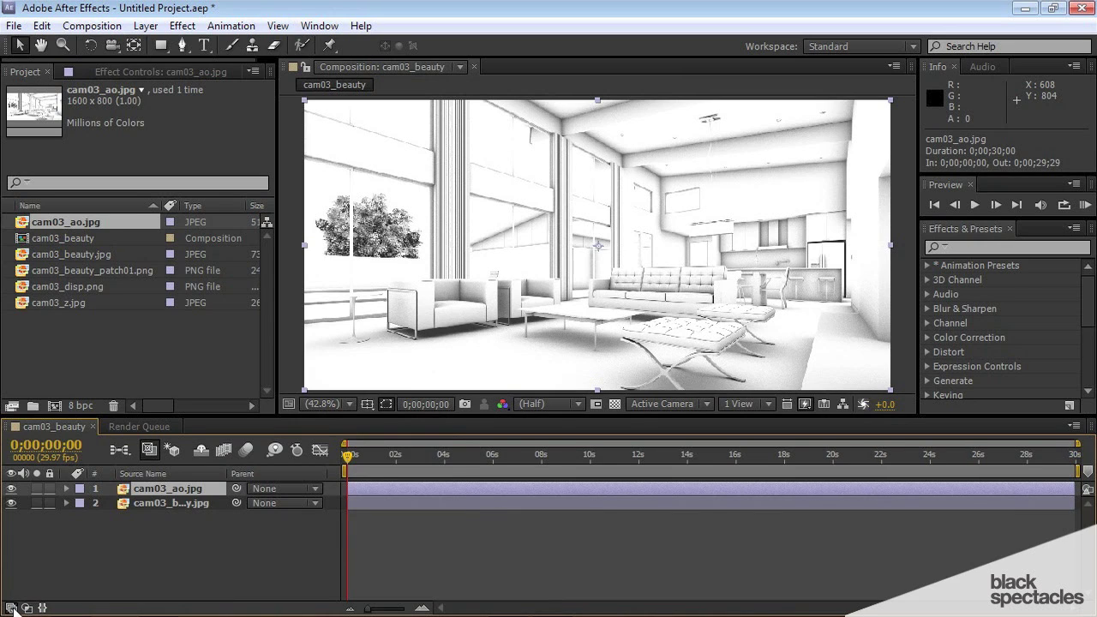
left_click(11, 608)
left_click(26, 608)
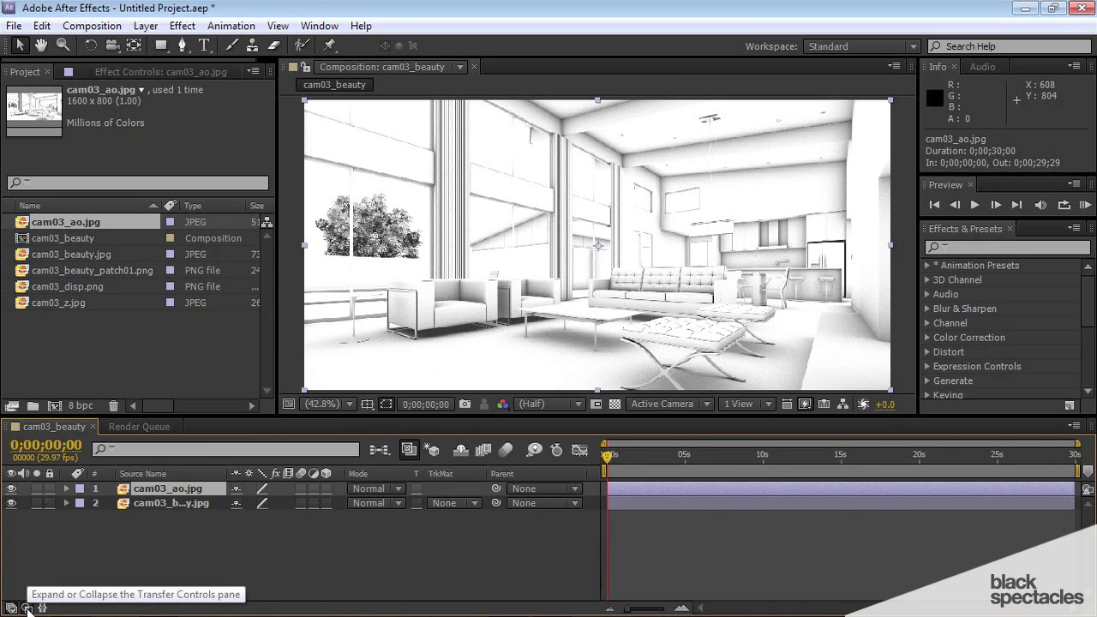
left_click(396, 488)
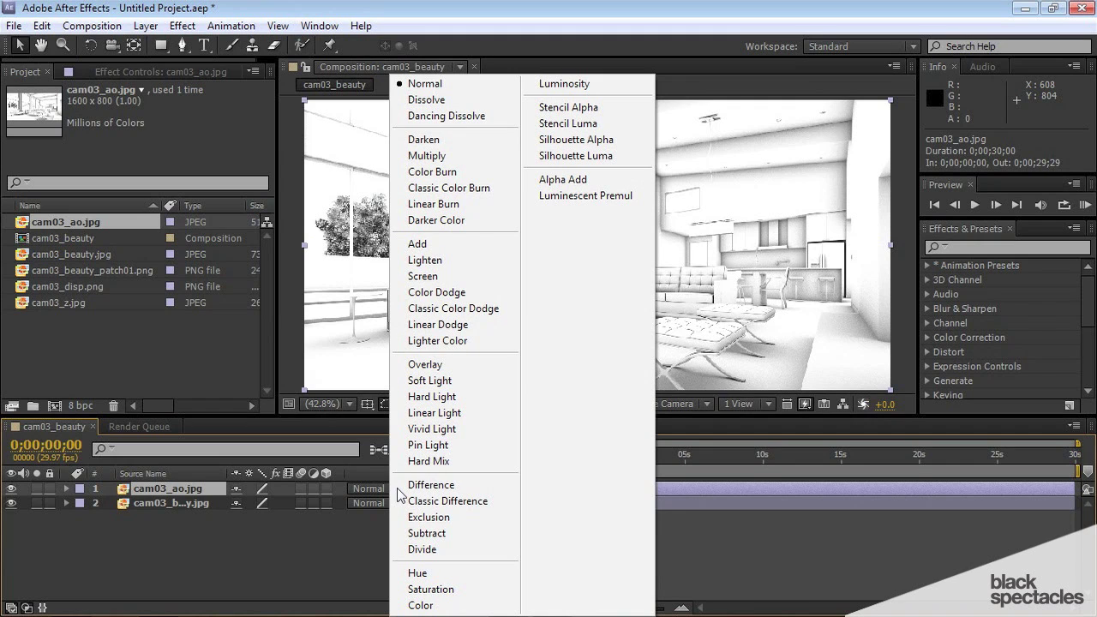
left_click(431, 157)
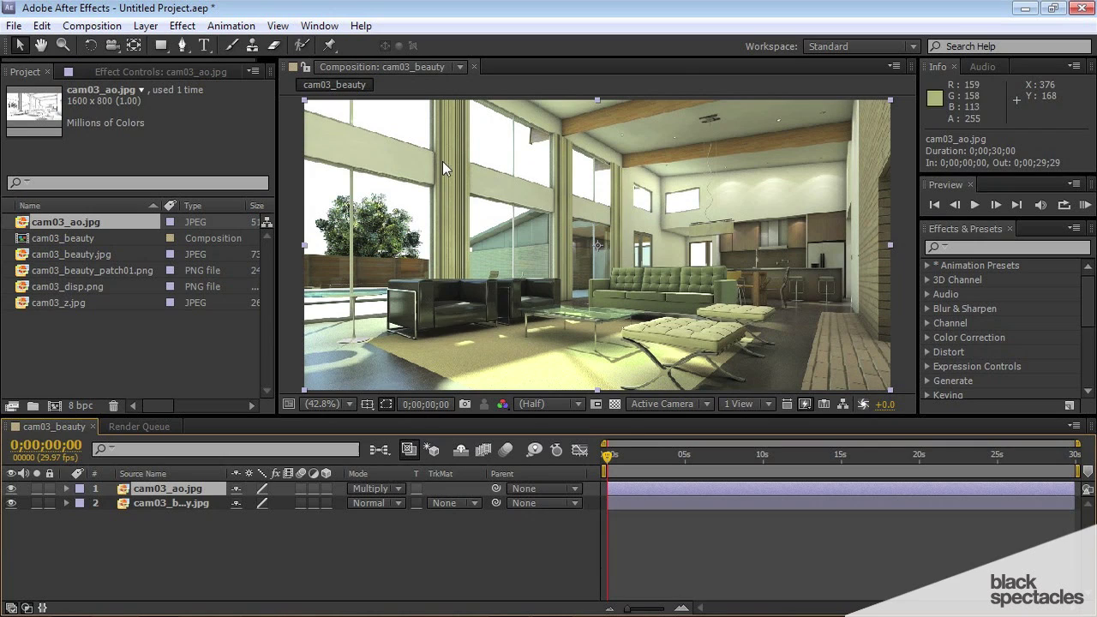
left_click(398, 489)
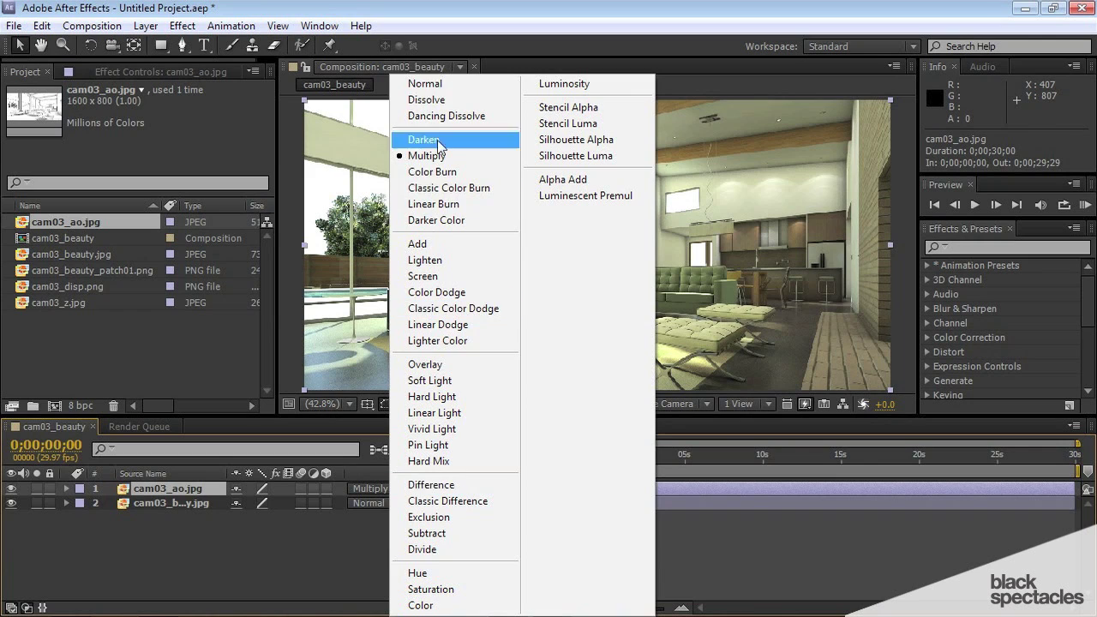
left_click(437, 86)
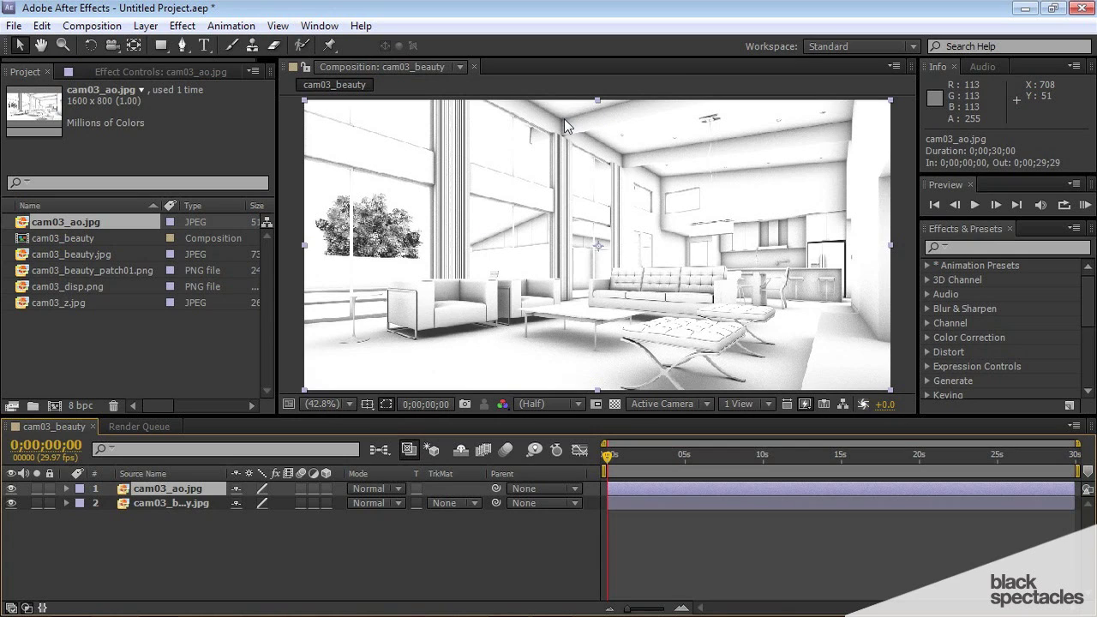
left_click(397, 489)
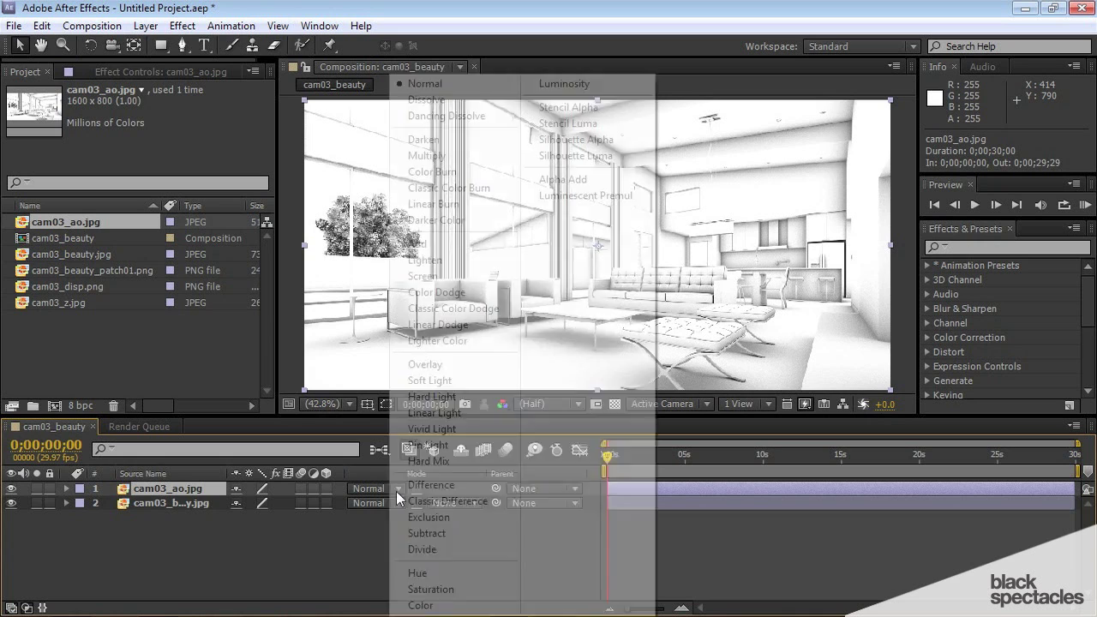
left_click(452, 158)
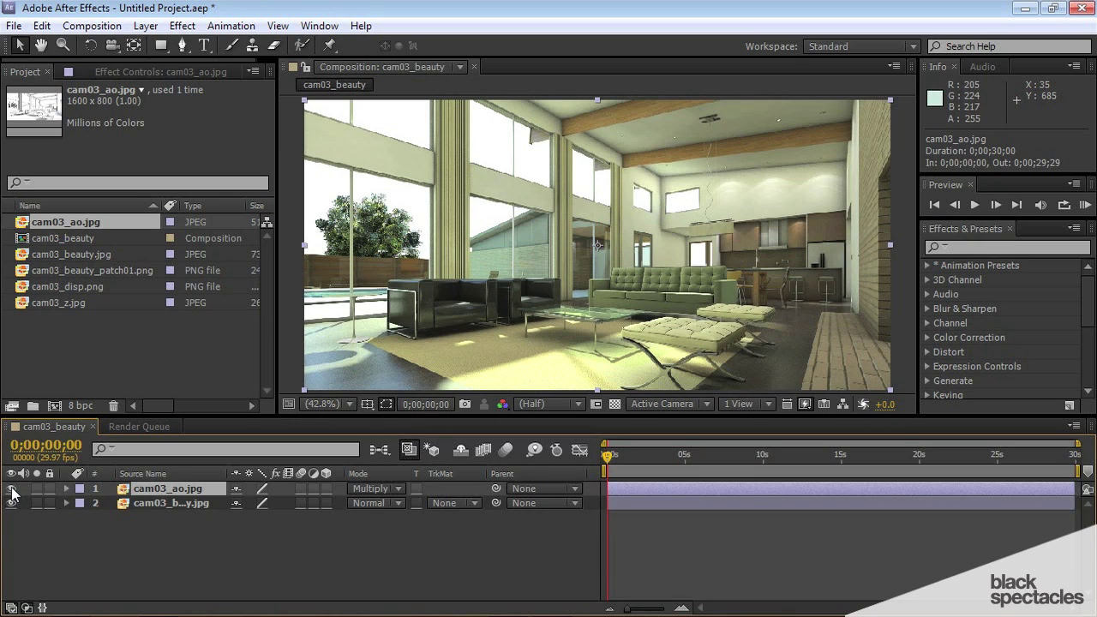
left_click(12, 490)
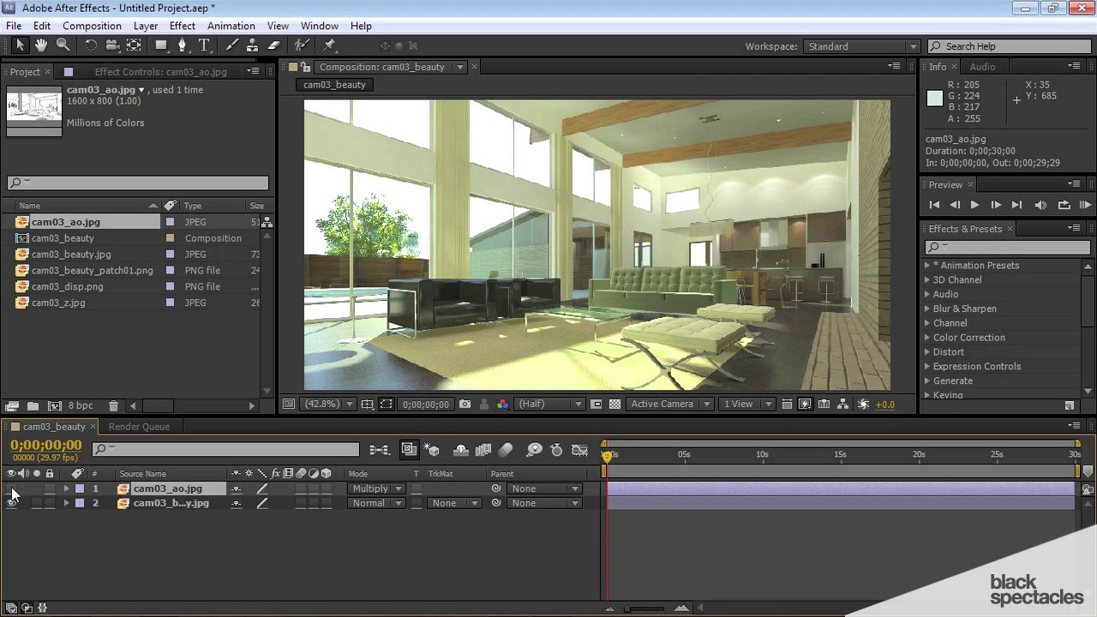
left_click(12, 489)
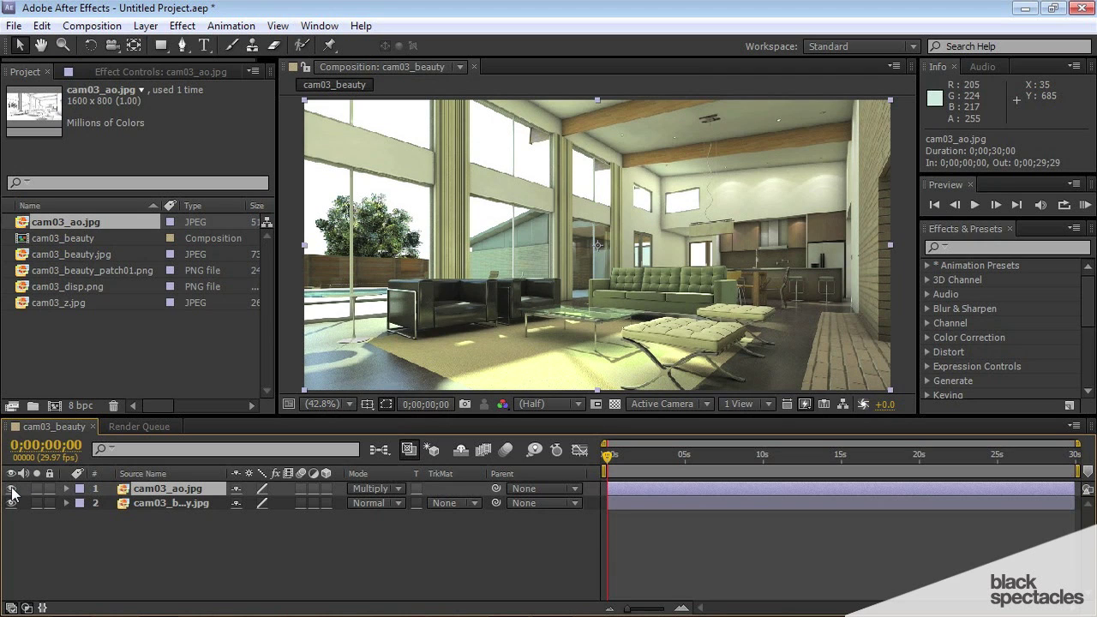
left_click(12, 489)
left_click(12, 490)
left_click(12, 490)
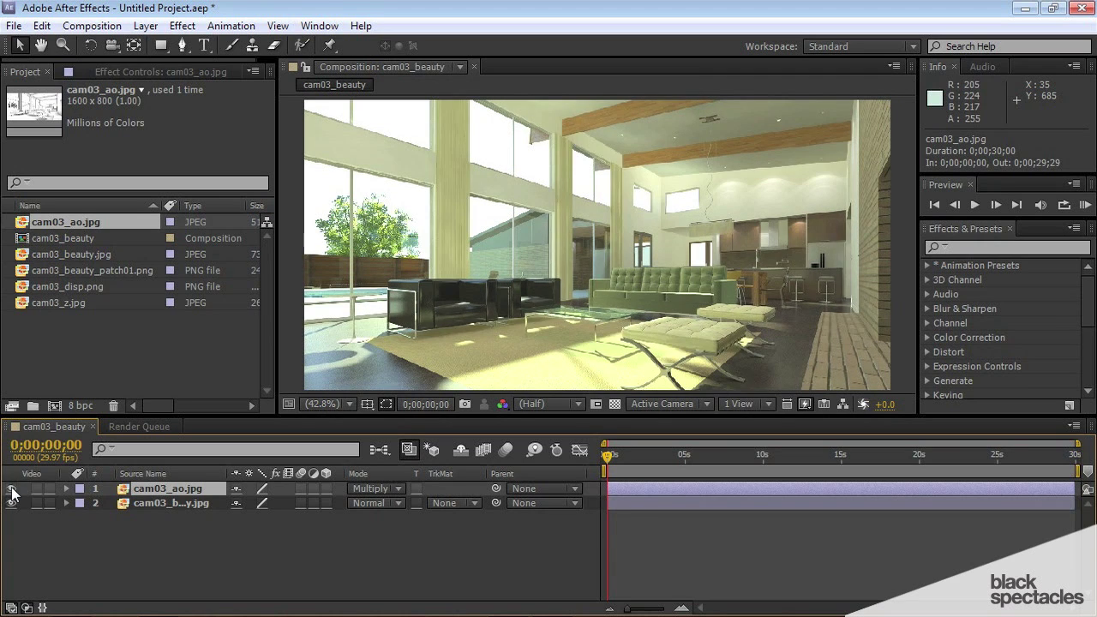
left_click(12, 489)
left_click(12, 489)
left_click(12, 490)
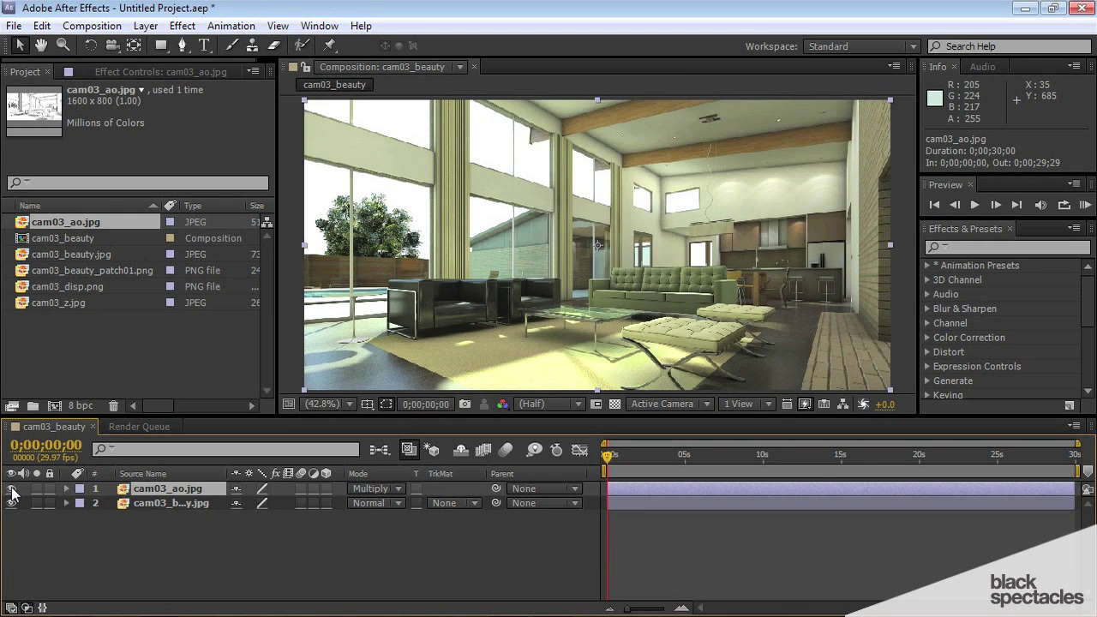
left_click(12, 489)
left_click(12, 490)
left_click(12, 489)
left_click(12, 490)
left_click(12, 490)
left_click(12, 489)
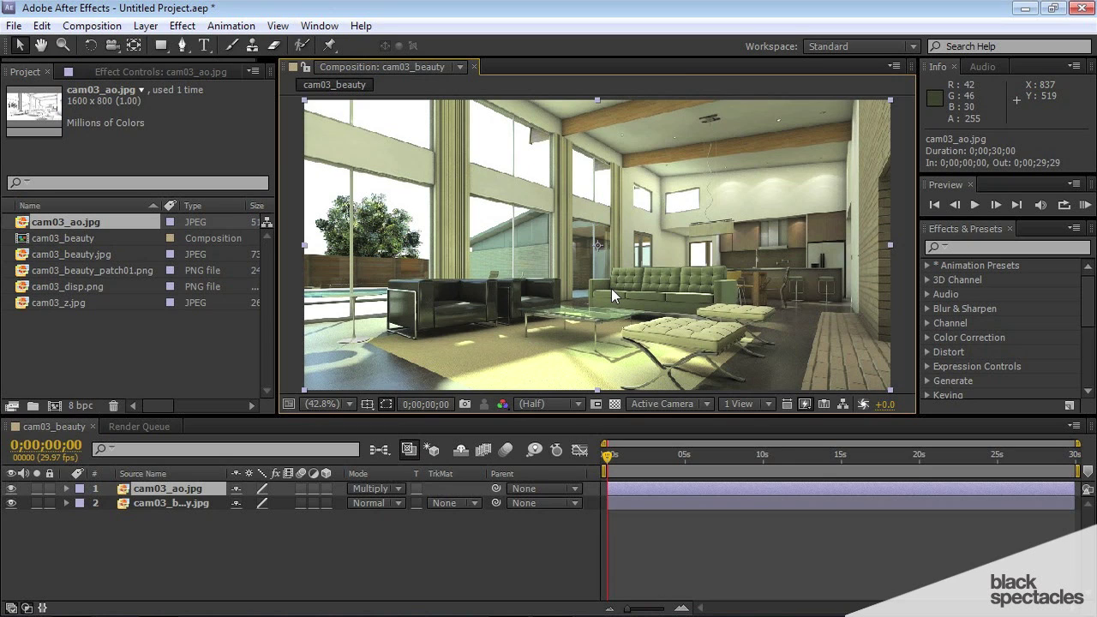
scroll(611, 294, "up", 1)
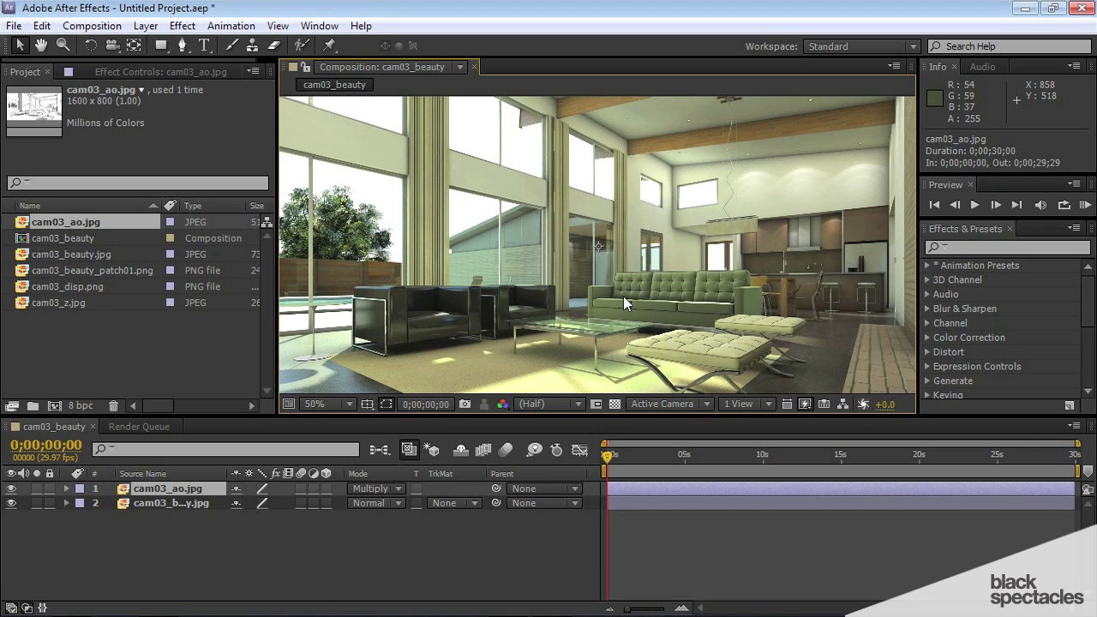
key("slash")
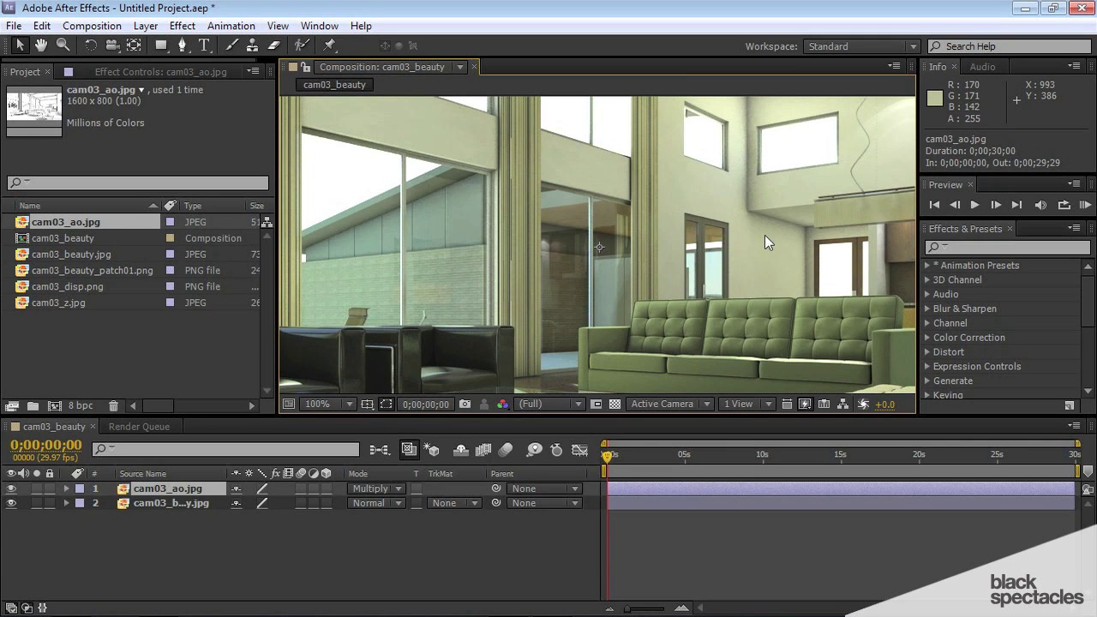
key("h")
left_click_drag(792, 223, 677, 204)
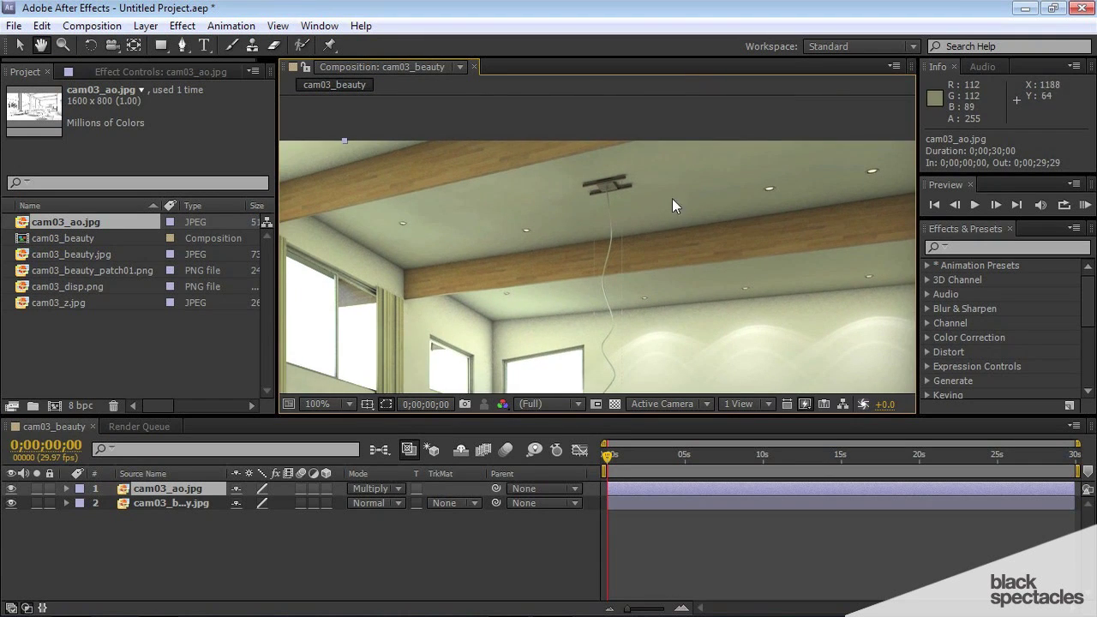
key("v")
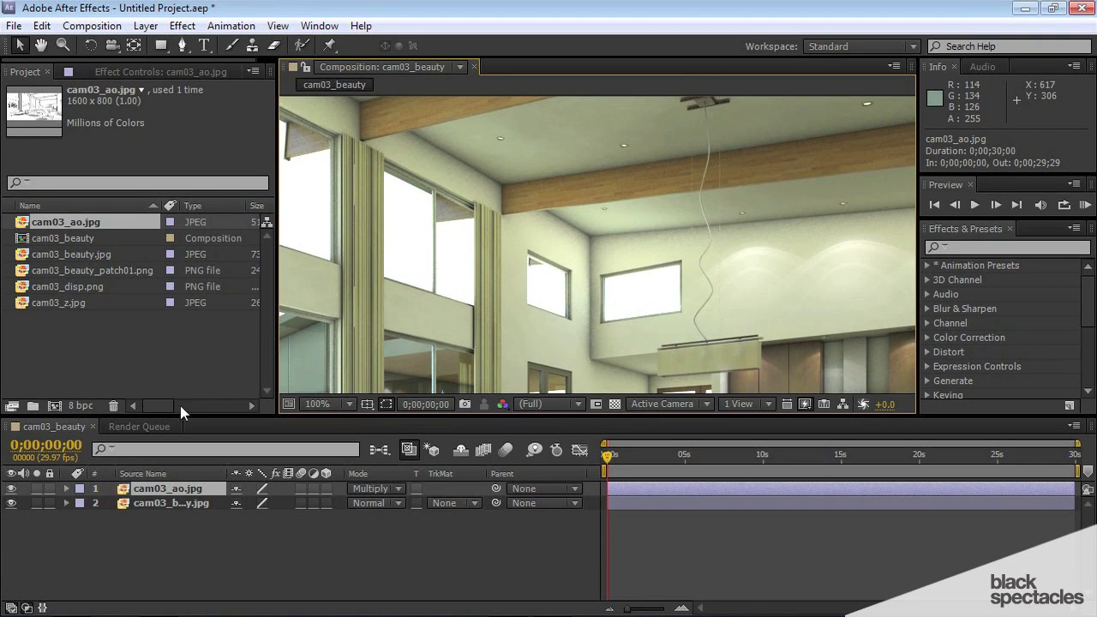
left_click(11, 490)
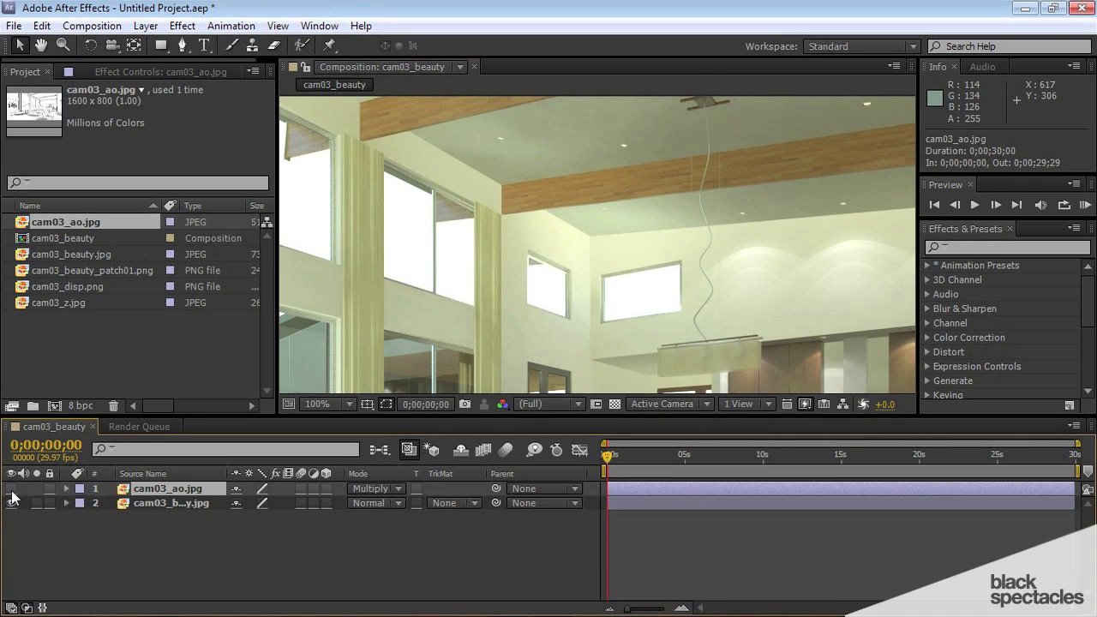
left_click(11, 489)
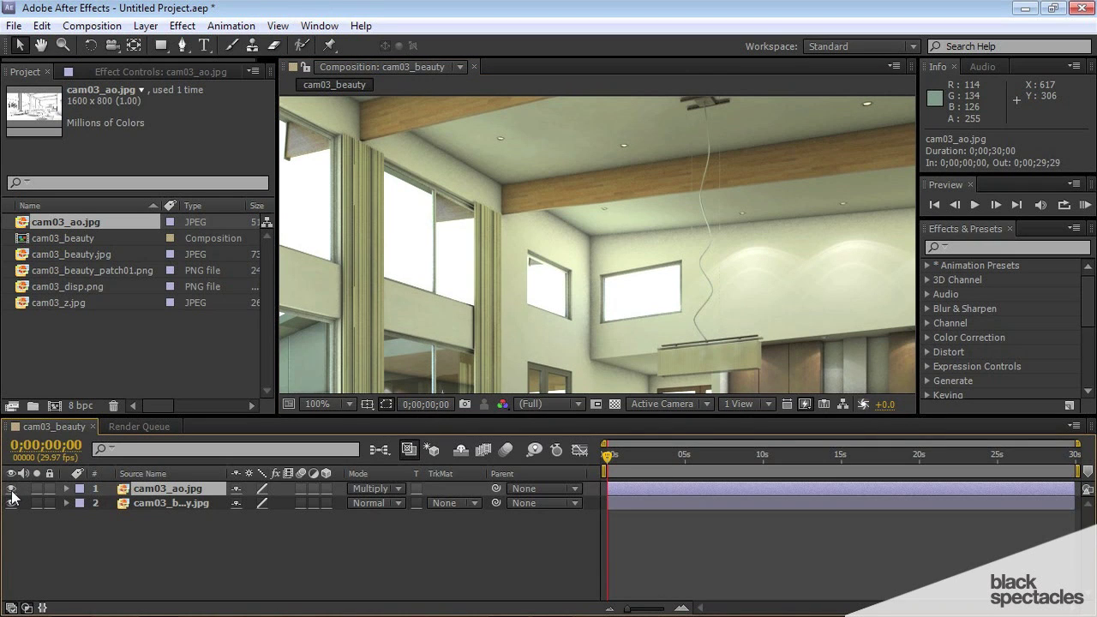
key("h")
left_click_drag(453, 346, 487, 249)
key("v")
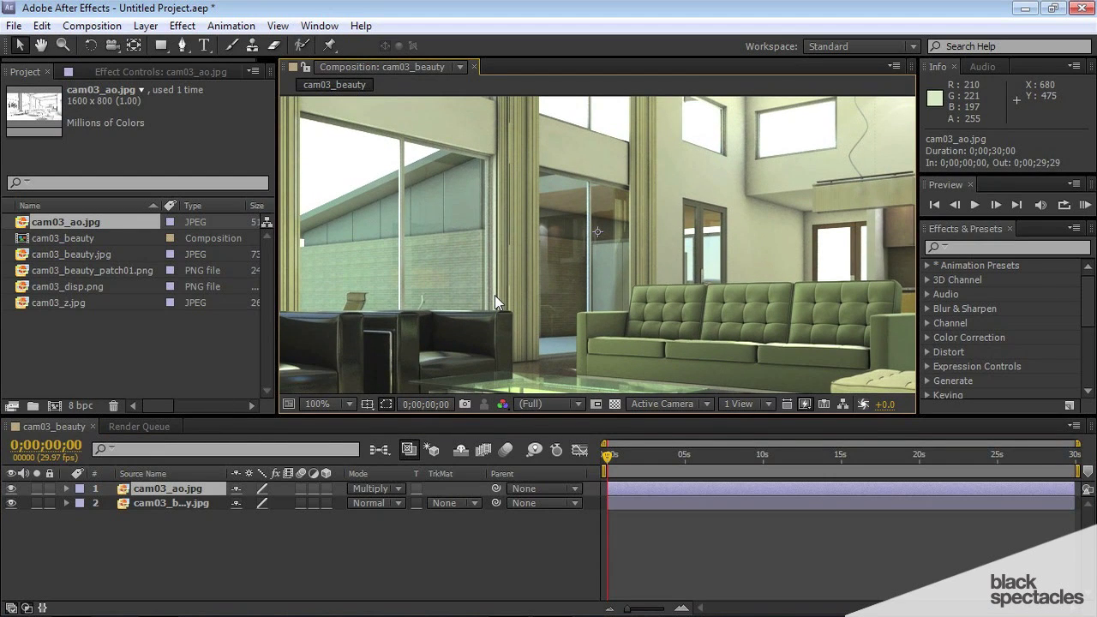
key("comma")
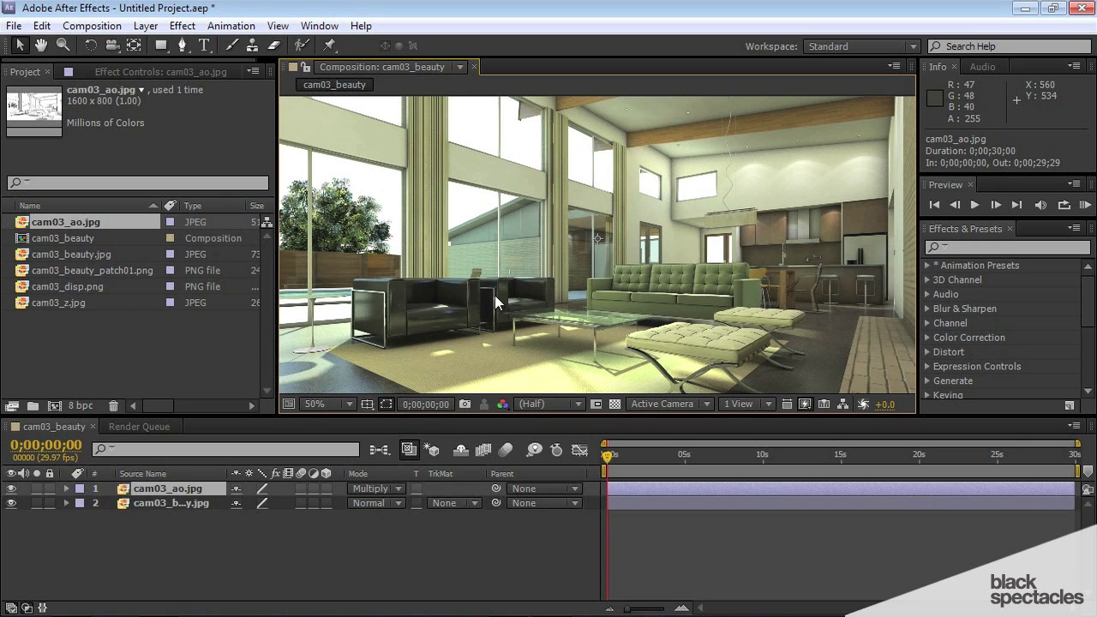
key("comma")
key("period")
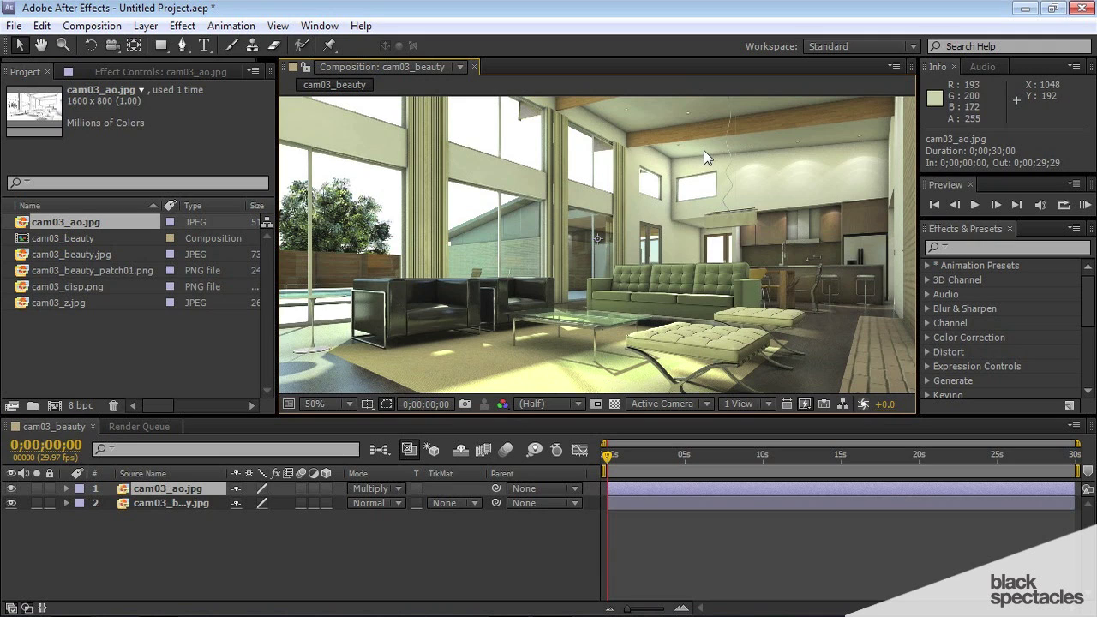
left_click(92, 271)
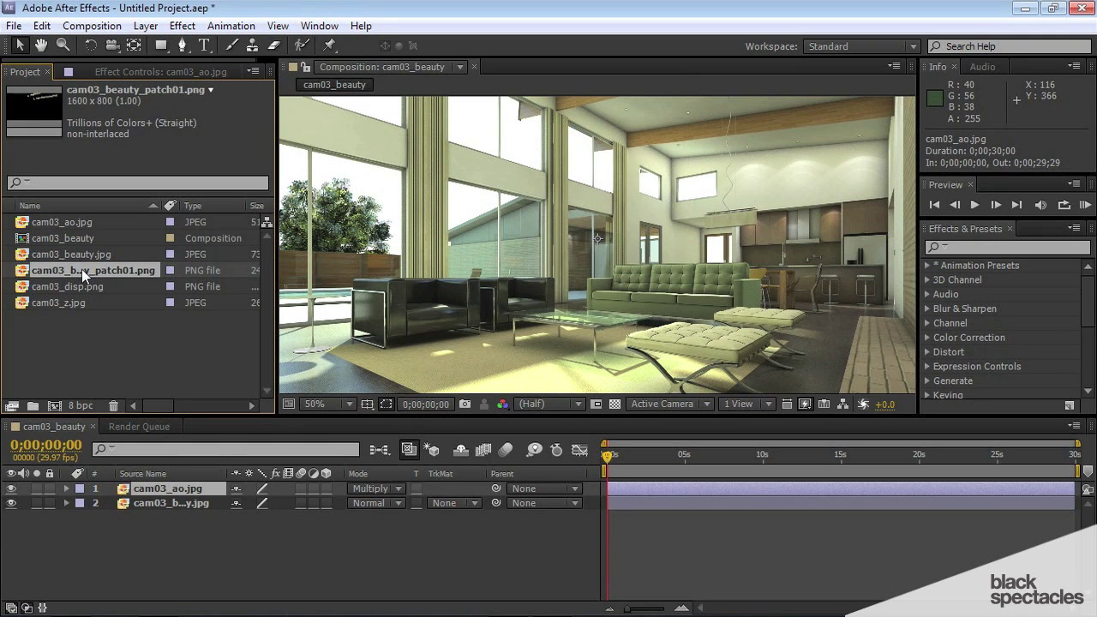
Add cam03_beauty_patch01.png as layer 2, compare the ceiling beam, and leave the patch hidden
left_click_drag(82, 269, 148, 492)
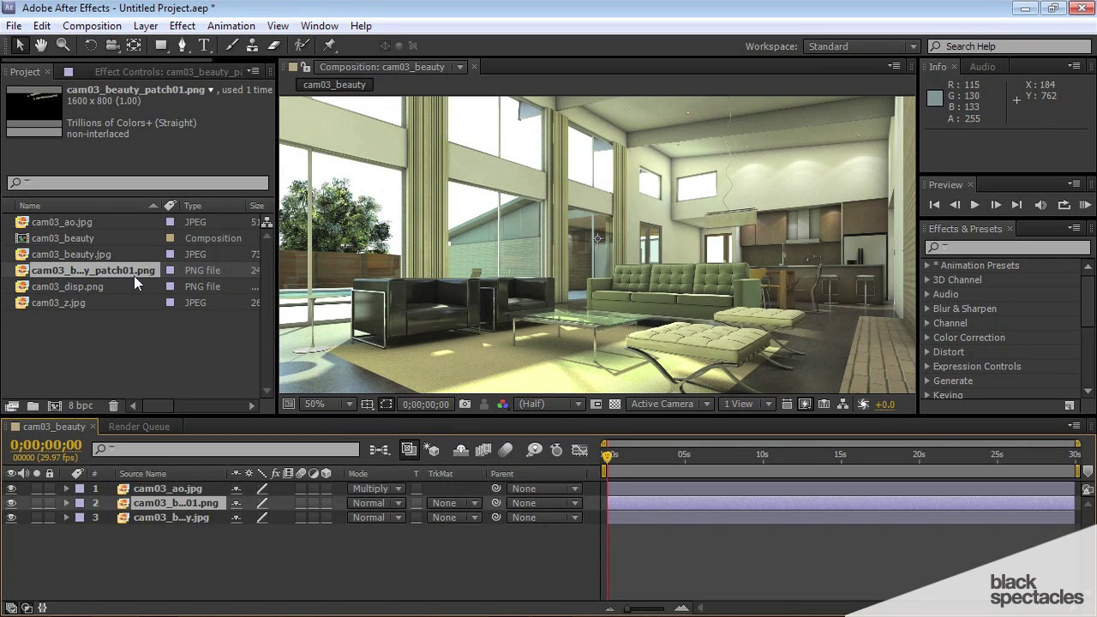
left_click(11, 489)
left_click(11, 517)
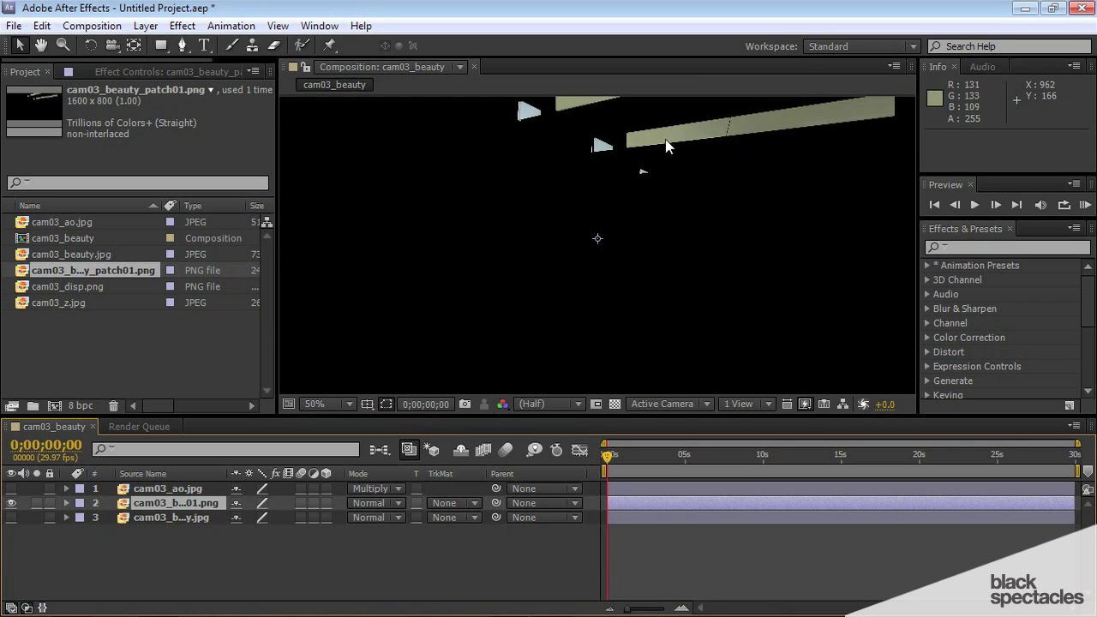
left_click(11, 517)
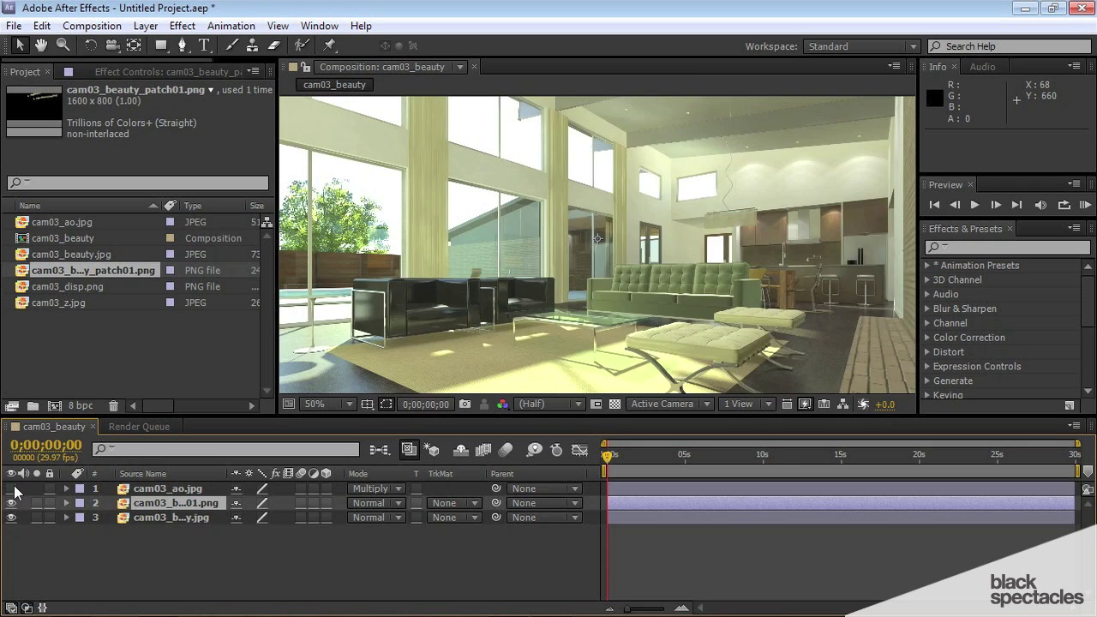
left_click(11, 488)
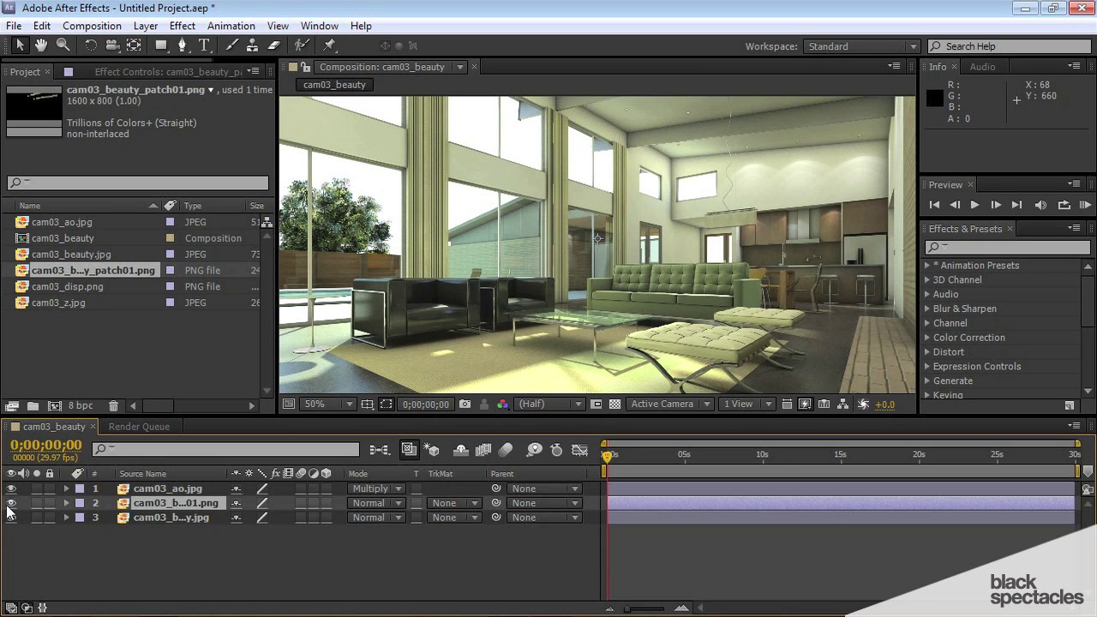
left_click(11, 503)
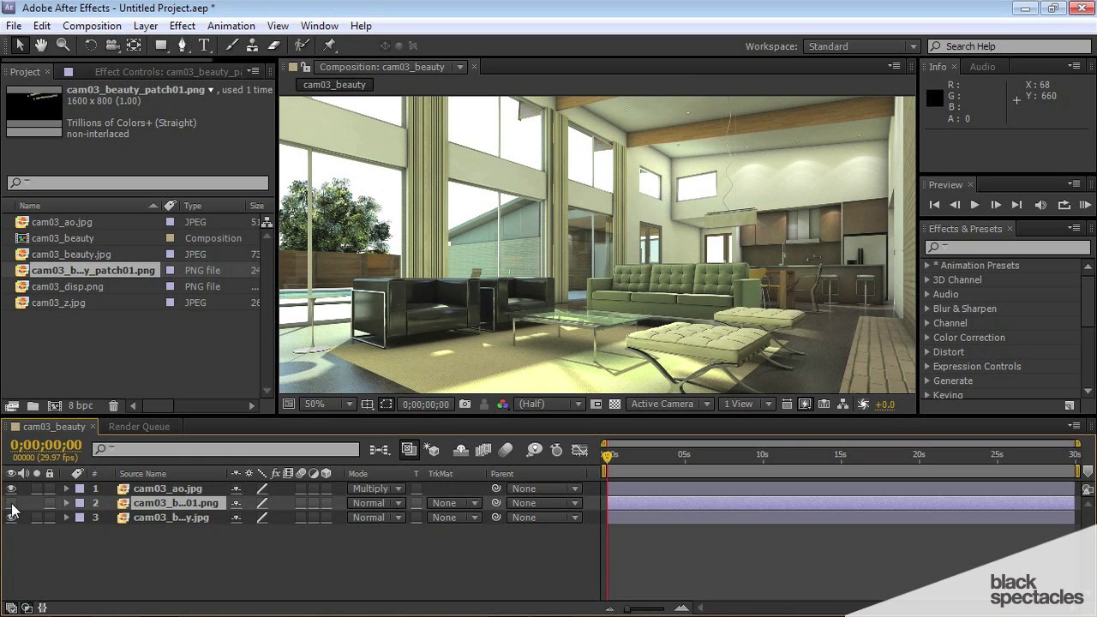
left_click(11, 503)
left_click(12, 503)
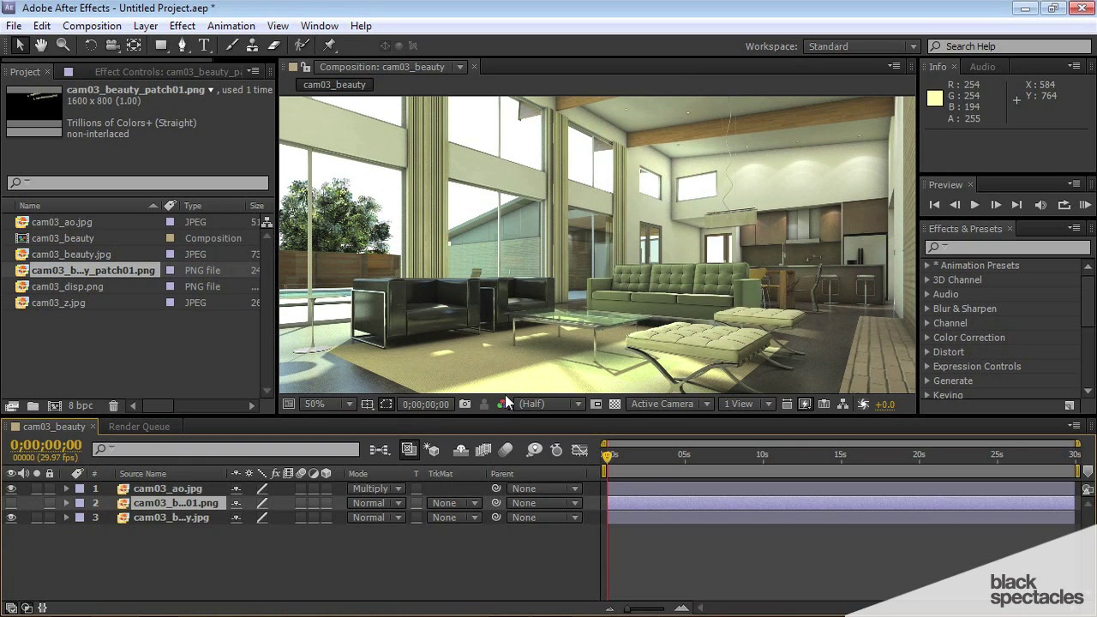